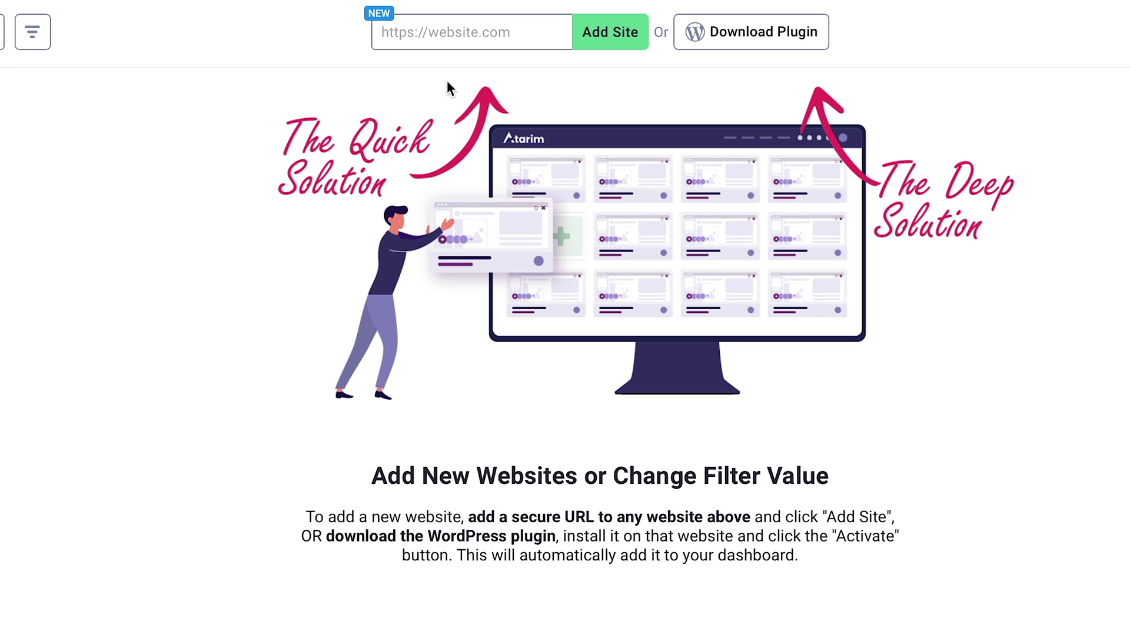
{"action": "left_click", "coordinate": [454, 26]}
{"action": "type", "text": "https://wptoolreviews.com"}
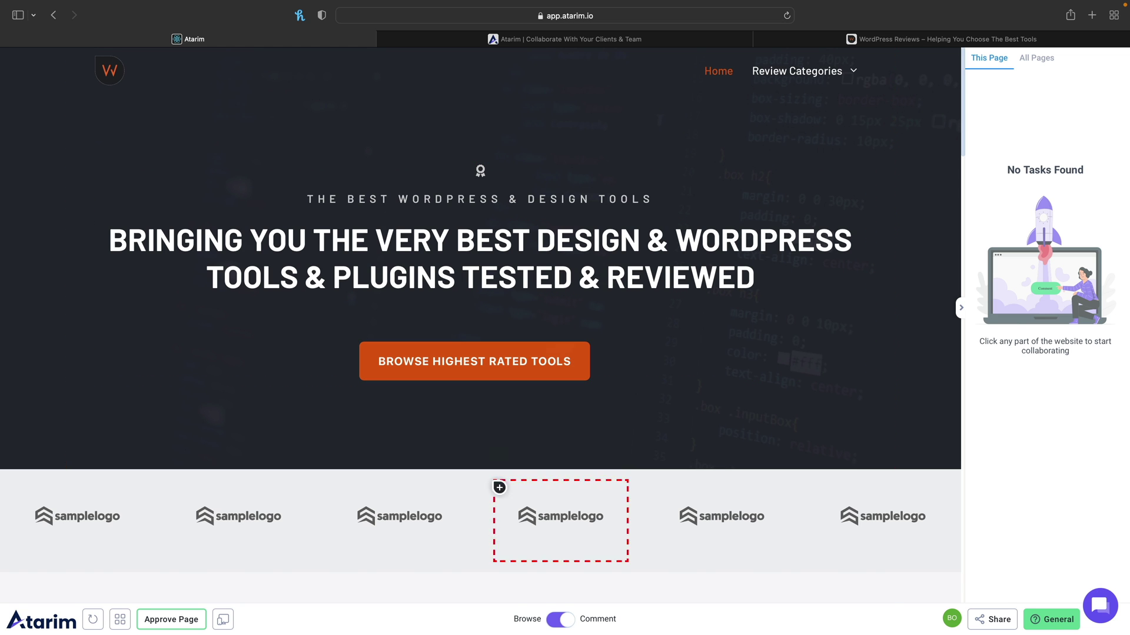
- Browse to the Cloudways SafeUpdate review and start a comment on its hero image
{"action": "left_click", "coordinate": [557, 623]}
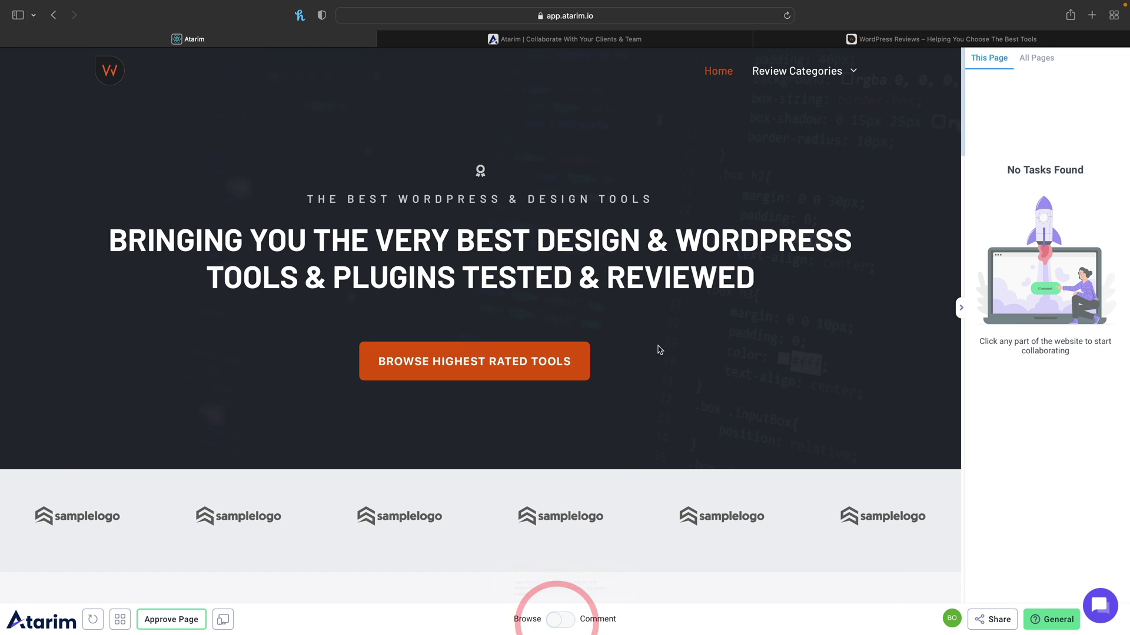
{"action": "scroll", "coordinate": [656, 318], "scroll_direction": "down", "scroll_amount": 15}
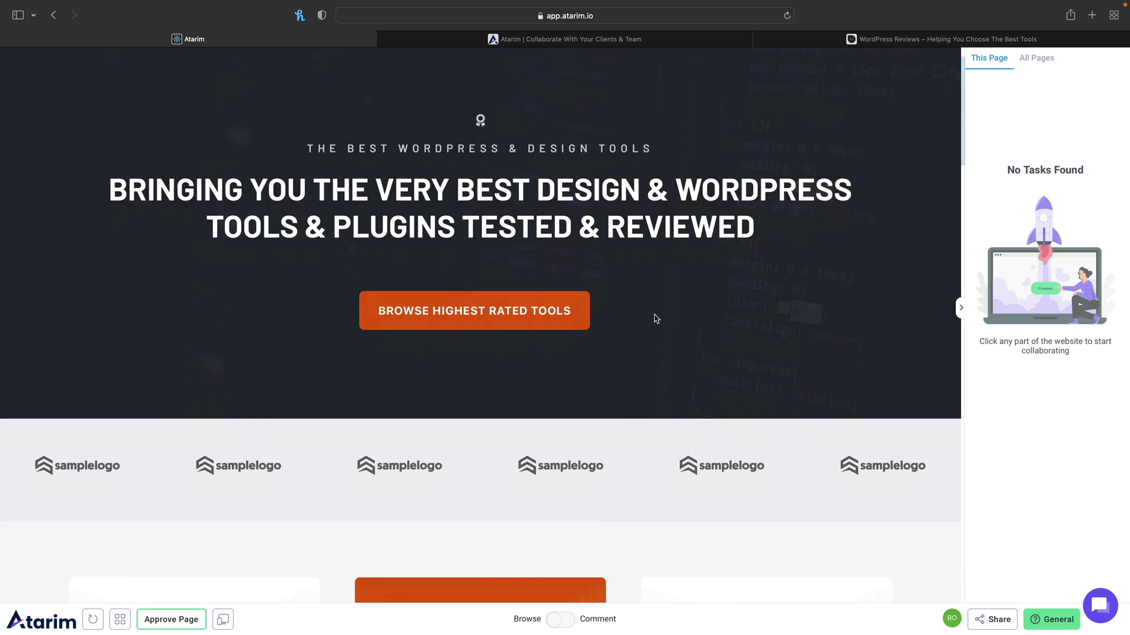
{"action": "scroll", "coordinate": [655, 317], "scroll_direction": "down", "scroll_amount": 2}
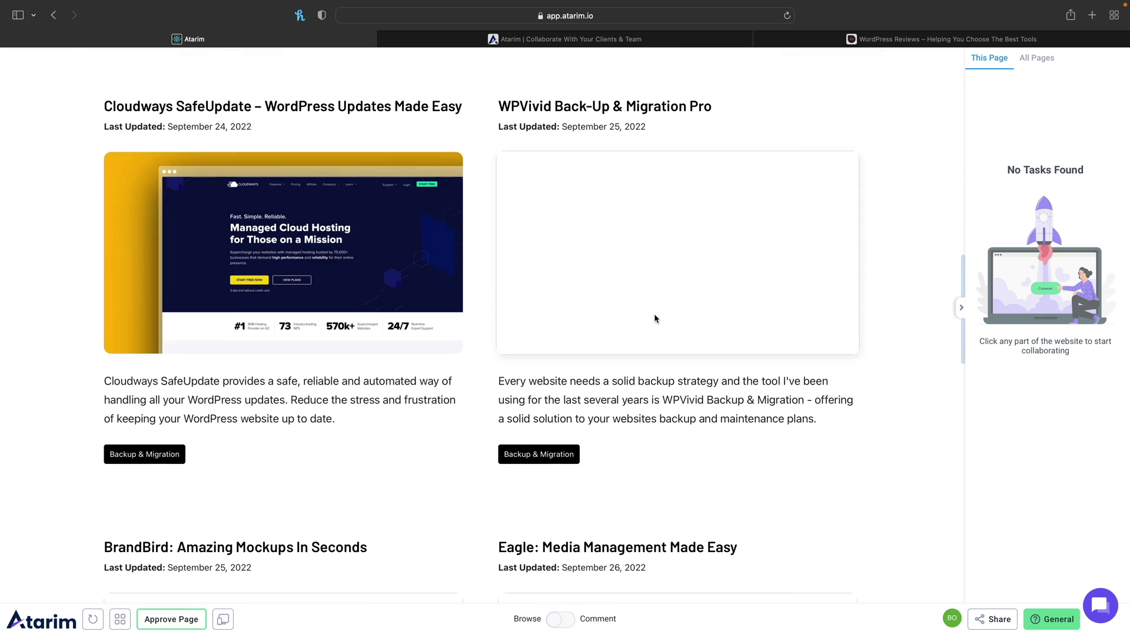
{"action": "left_click", "coordinate": [360, 274]}
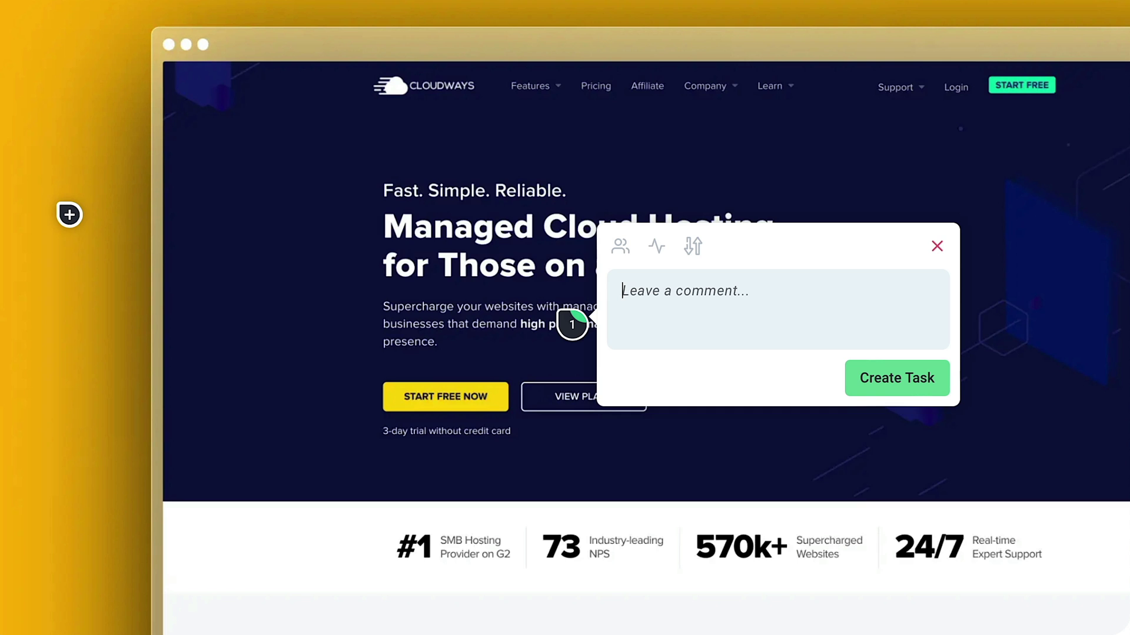
{"action": "left_click", "coordinate": [677, 290]}
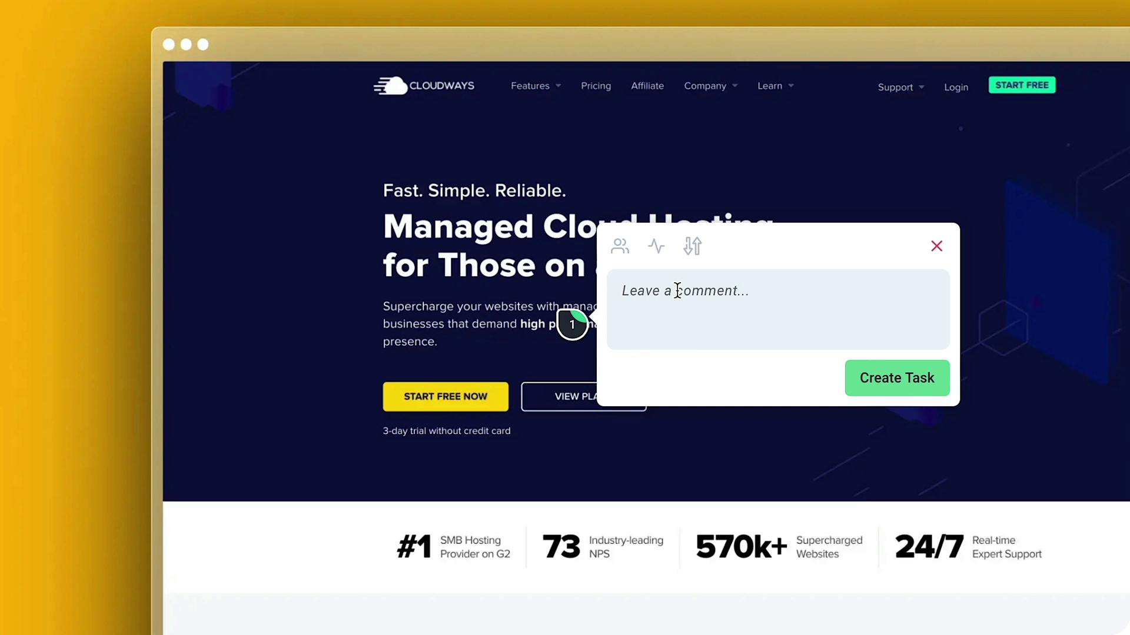
- Type 'Change the image!', check the assignee, and set the task status to In Prog
{"action": "type", "text": "Change the image!"}
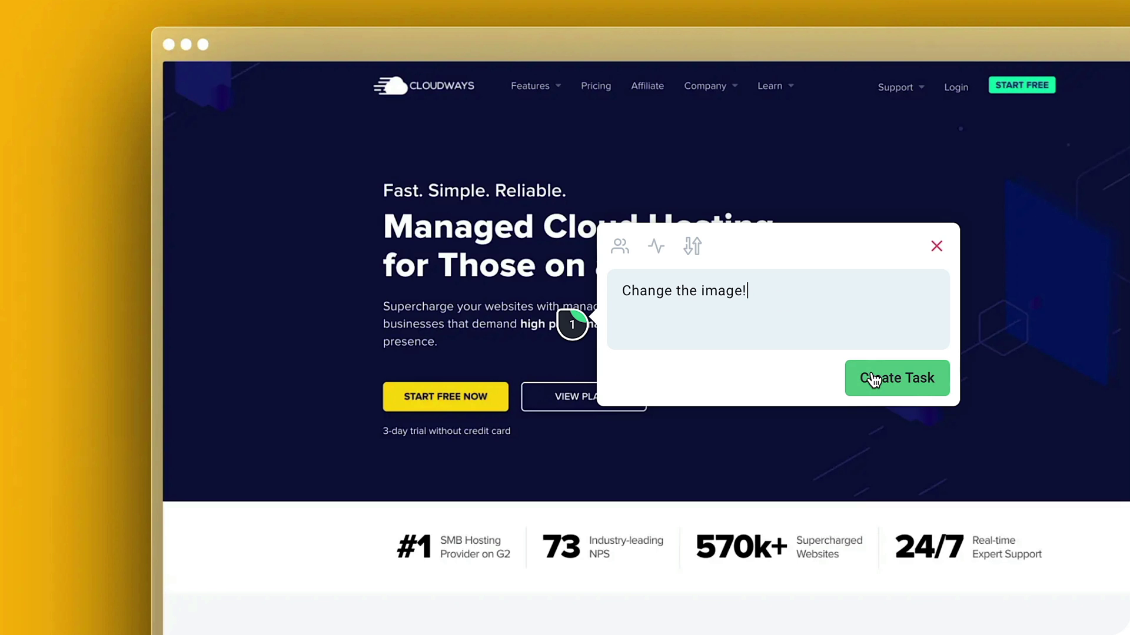
{"action": "left_click", "coordinate": [627, 255]}
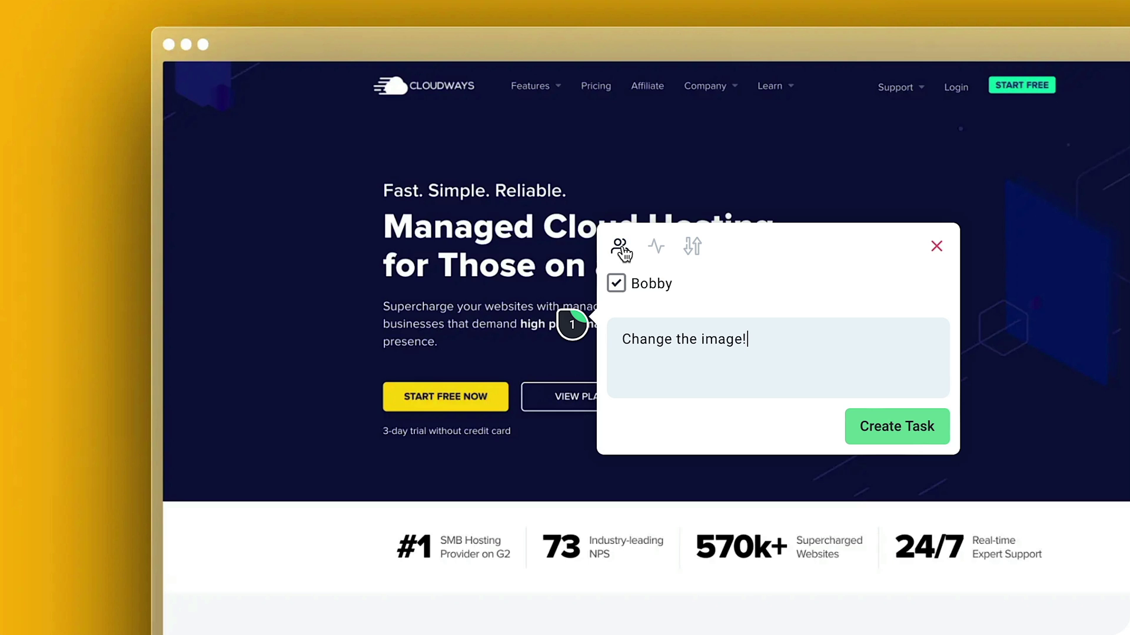
{"action": "left_click", "coordinate": [657, 247]}
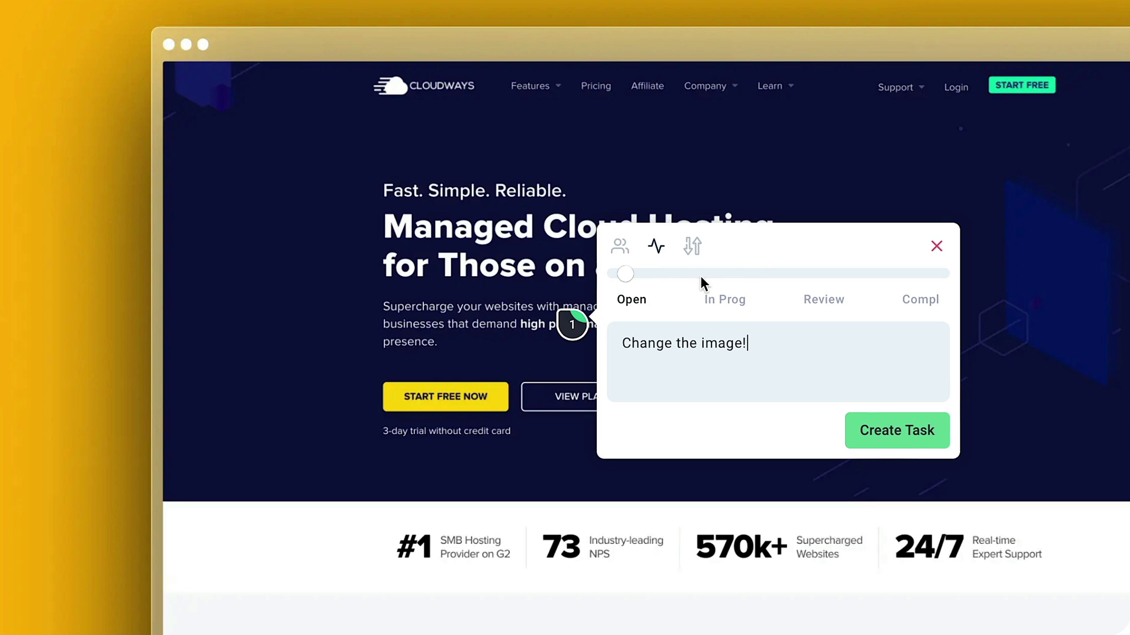
{"action": "left_click", "coordinate": [720, 274]}
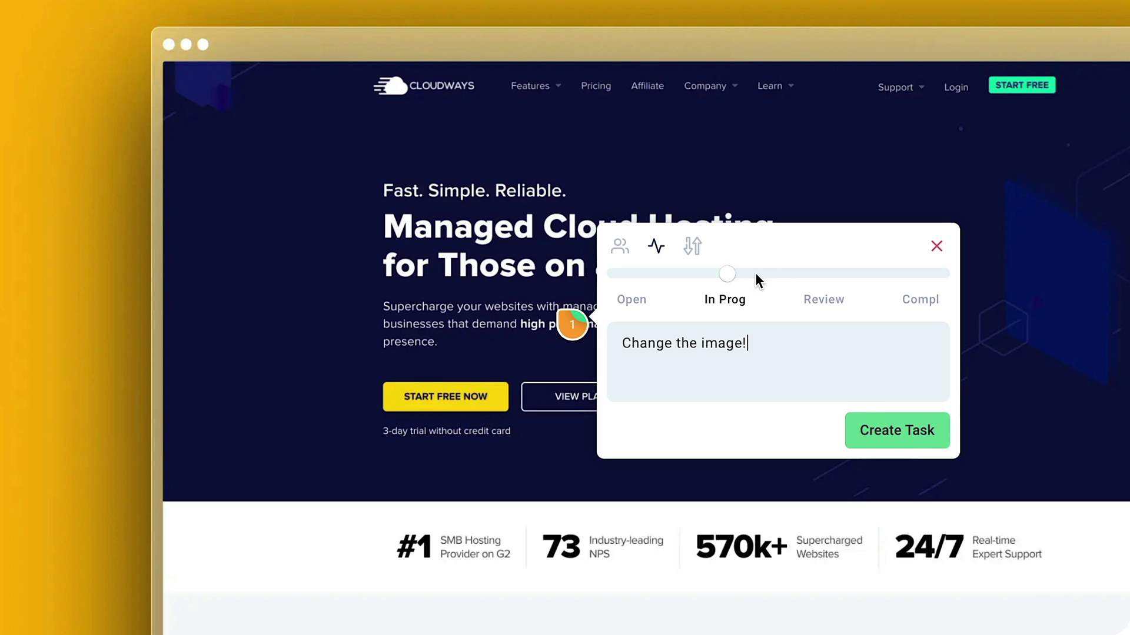
{"action": "left_click", "coordinate": [828, 274]}
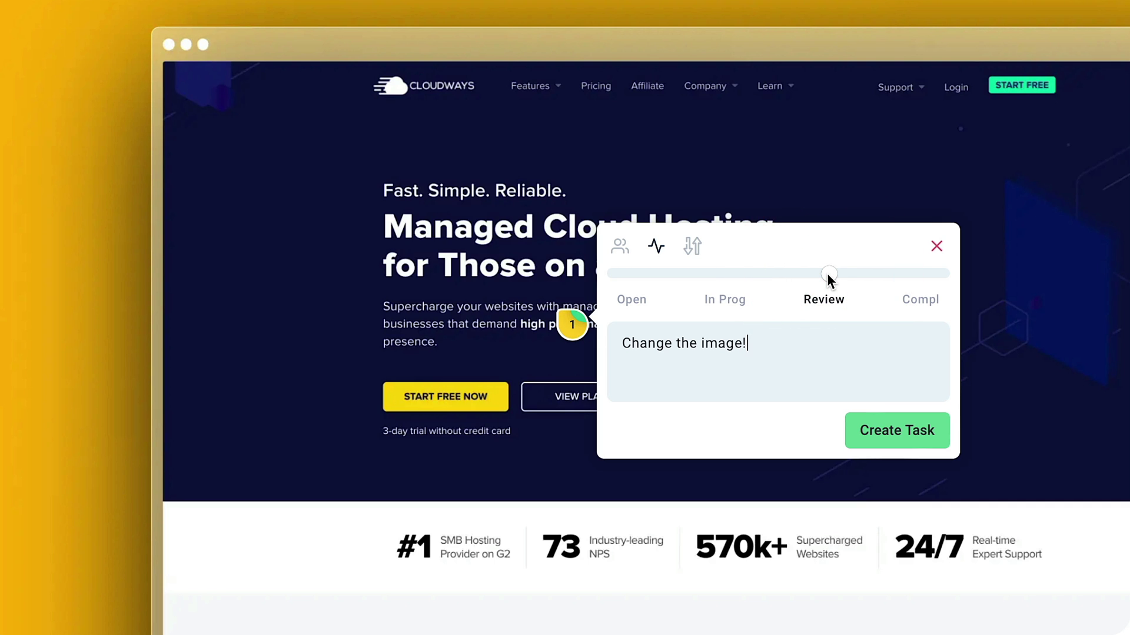
{"action": "left_click", "coordinate": [934, 273]}
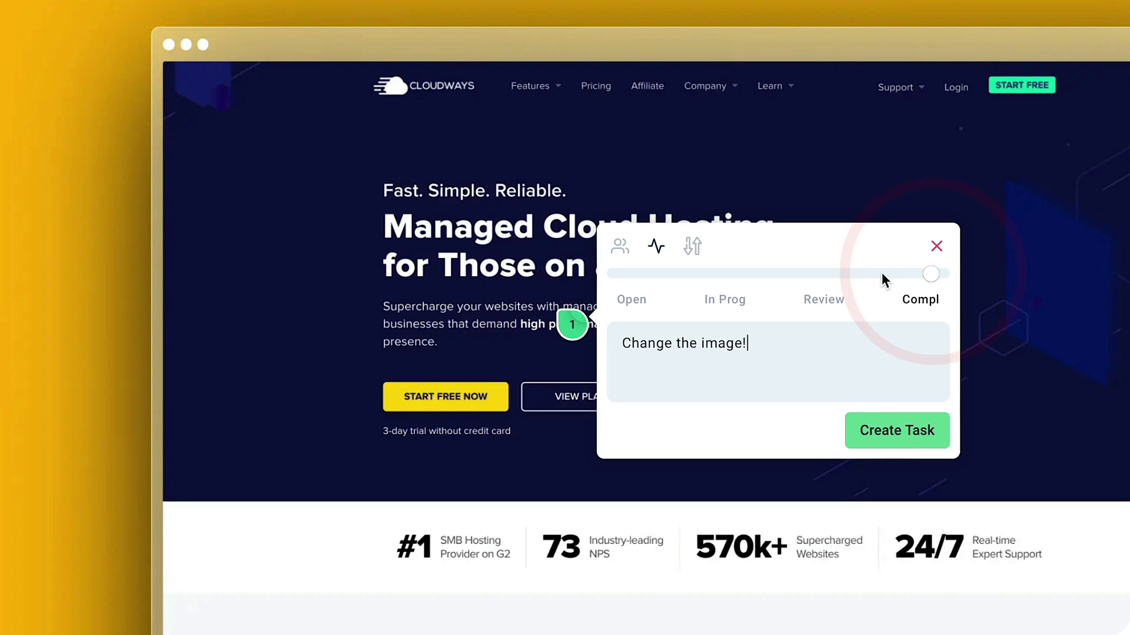
{"action": "left_click", "coordinate": [818, 273]}
{"action": "left_click", "coordinate": [730, 275]}
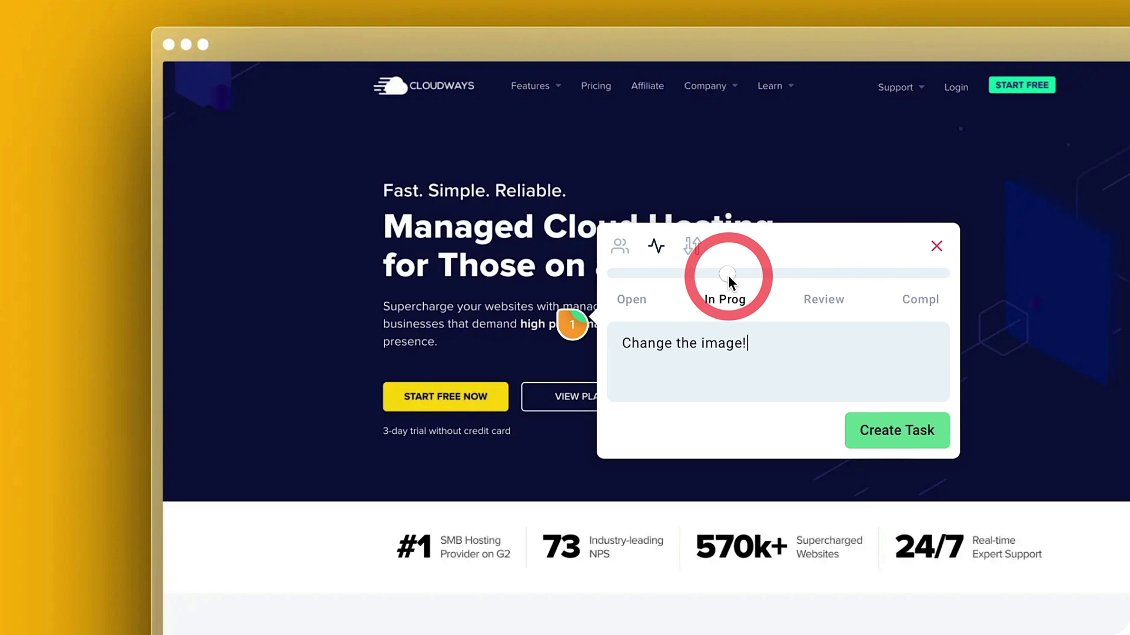
- Set the task priority to Low and create the task
{"action": "left_click", "coordinate": [697, 252]}
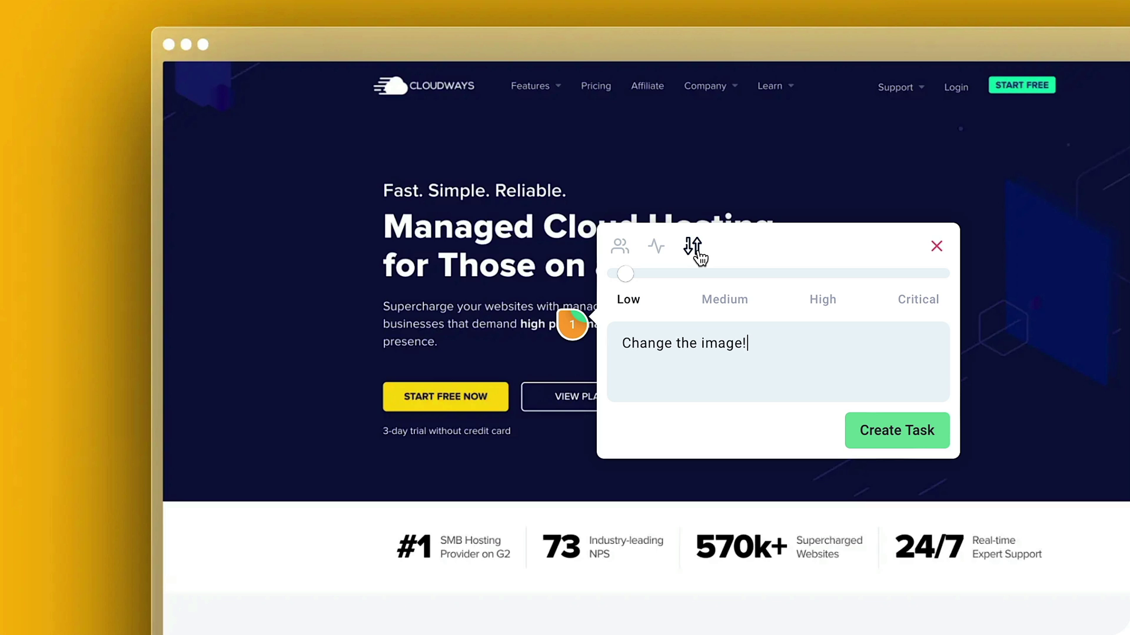
{"action": "left_click", "coordinate": [920, 273]}
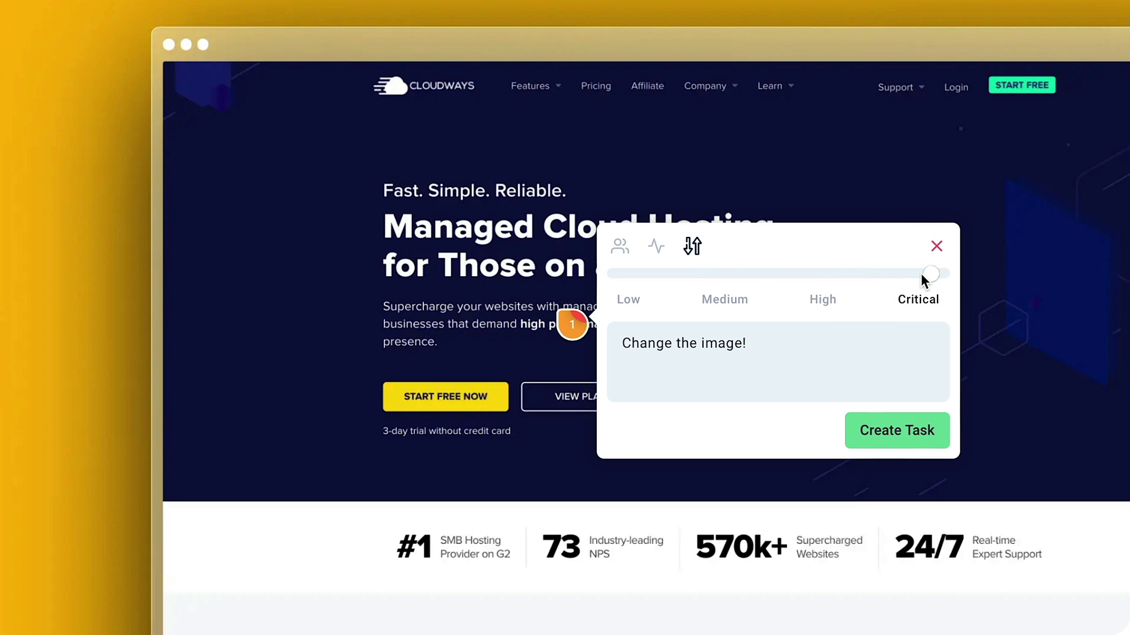
{"action": "left_click", "coordinate": [624, 273]}
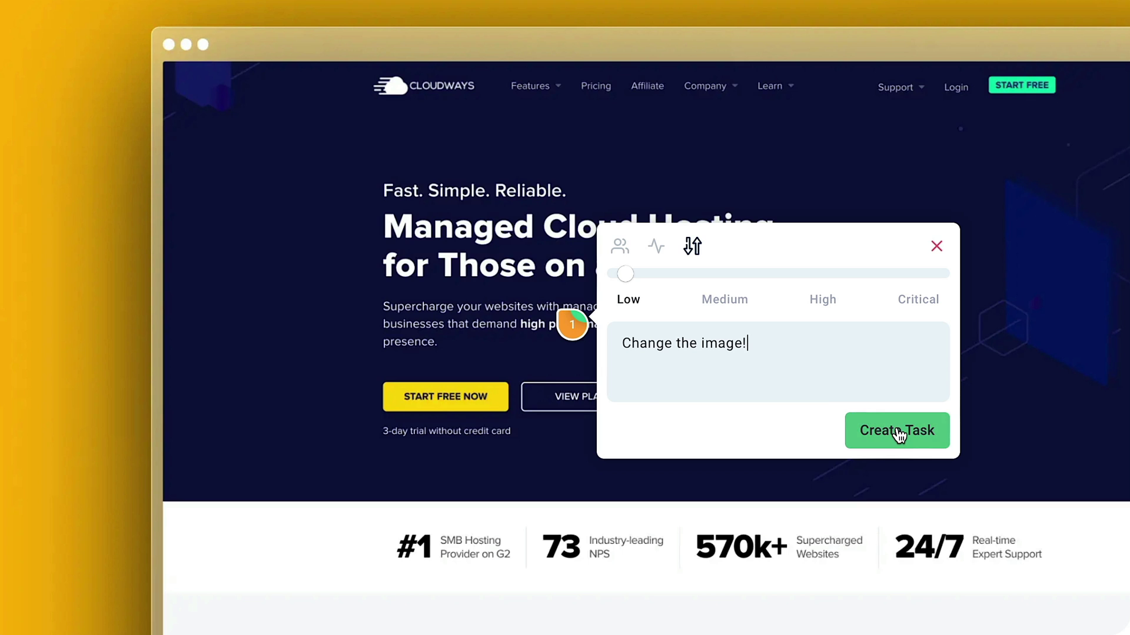
{"action": "left_click", "coordinate": [898, 431]}
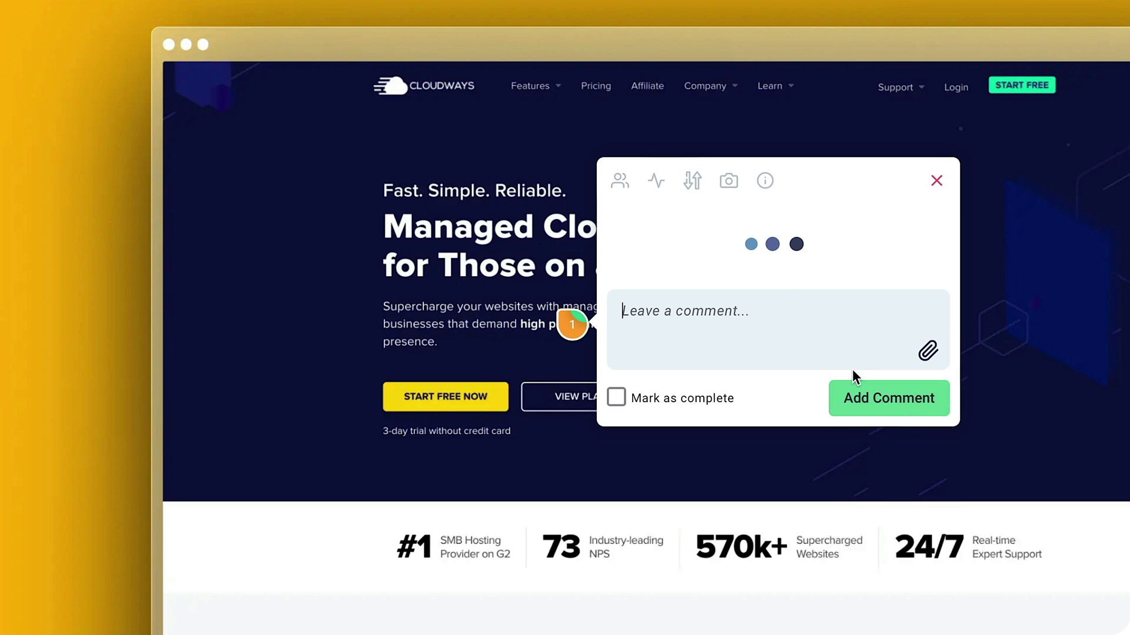
- Review the task's captured screenshot and browser/screen details, then attach a file to a reply
{"action": "left_click", "coordinate": [815, 349]}
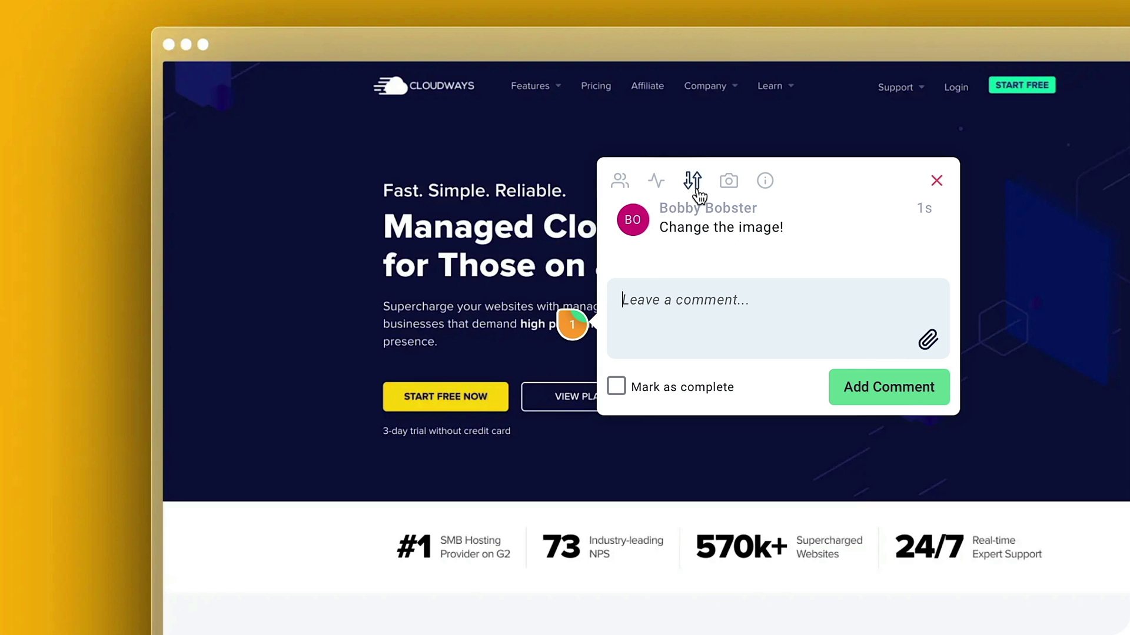
{"action": "left_click", "coordinate": [729, 182]}
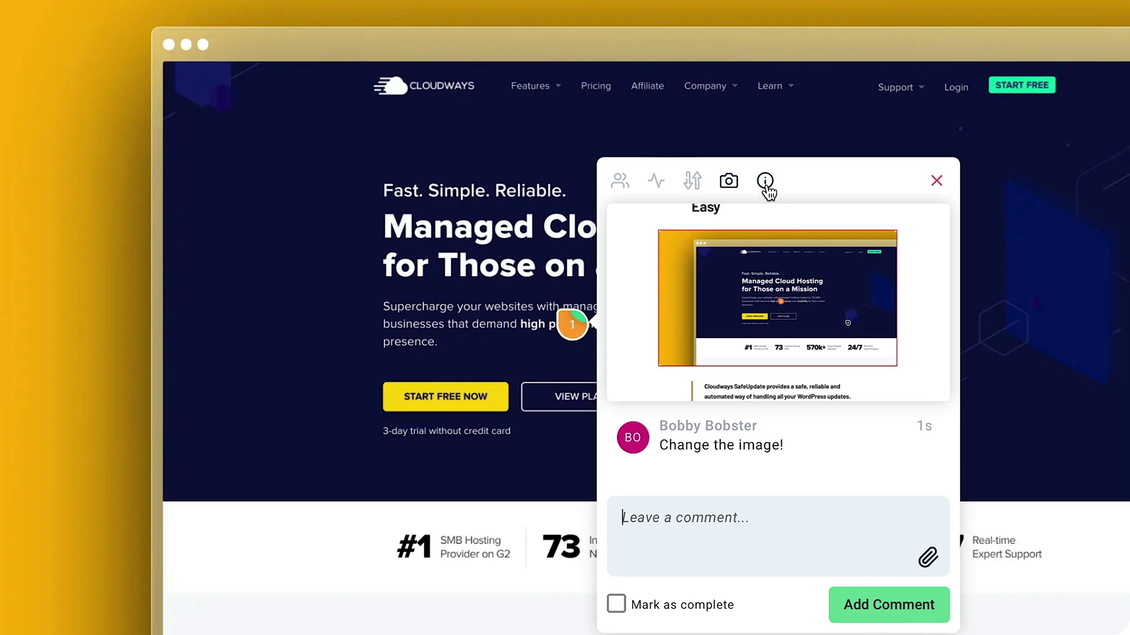
{"action": "left_click", "coordinate": [765, 183]}
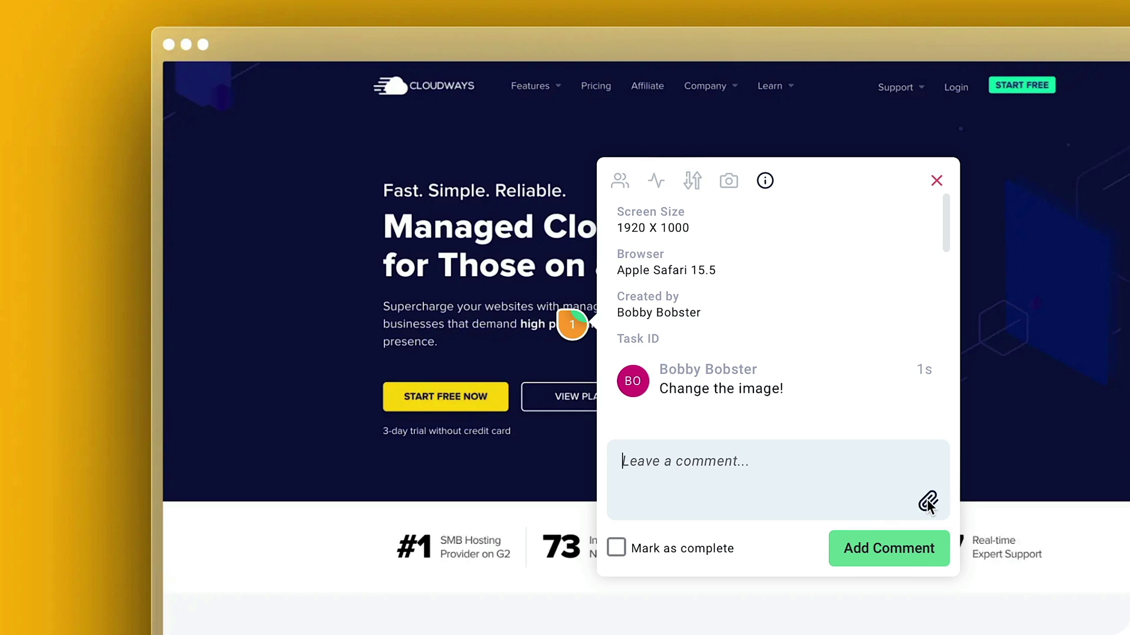
{"action": "left_click", "coordinate": [927, 503]}
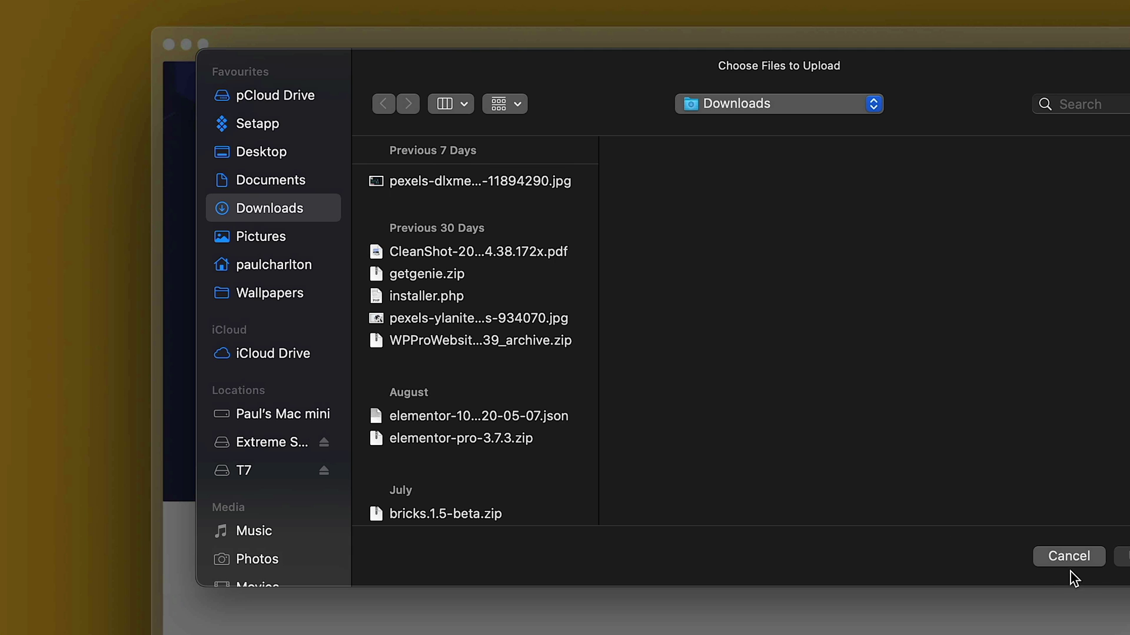
{"action": "left_click", "coordinate": [1085, 558]}
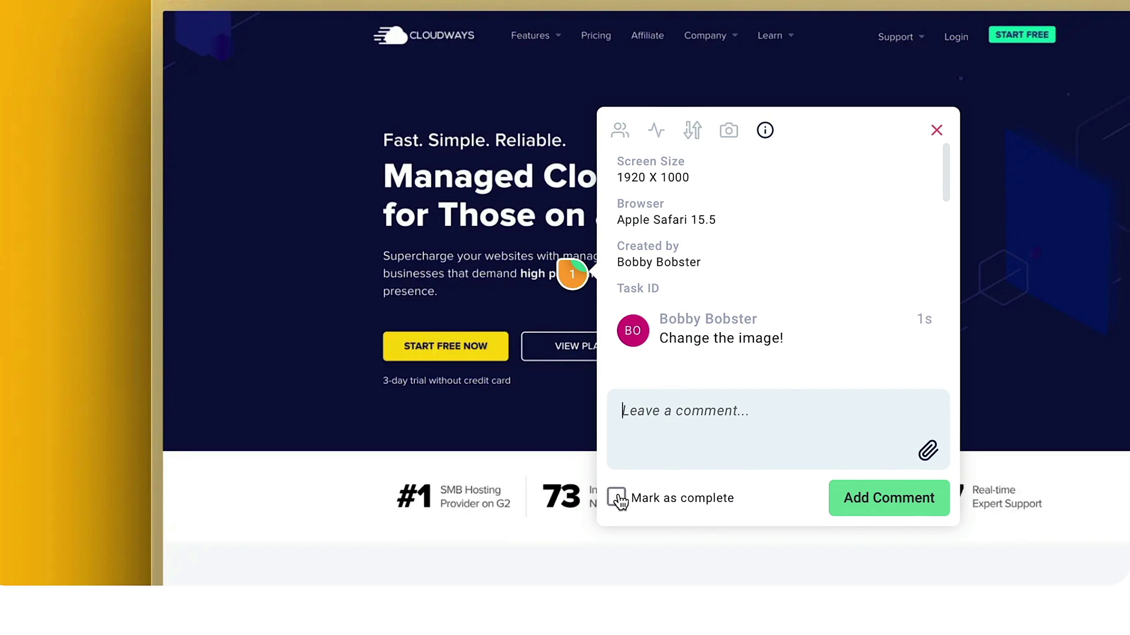
- Mark 'Change the image!' complete, recheck its screenshot, and locate it in this page's task list
{"action": "left_click", "coordinate": [617, 499]}
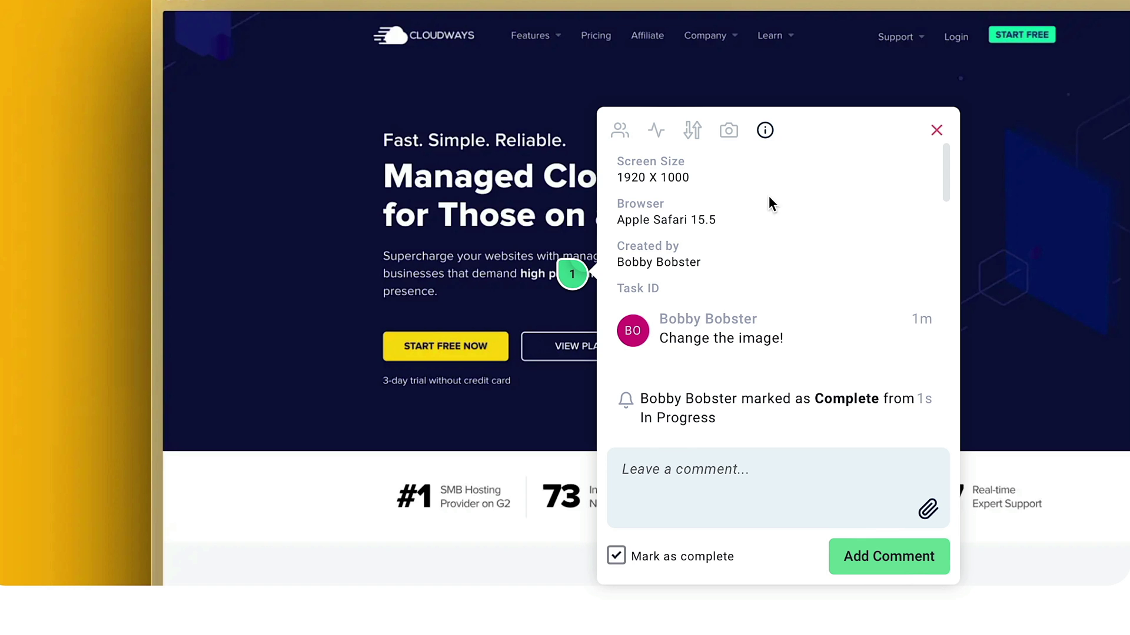
{"action": "left_click", "coordinate": [729, 132]}
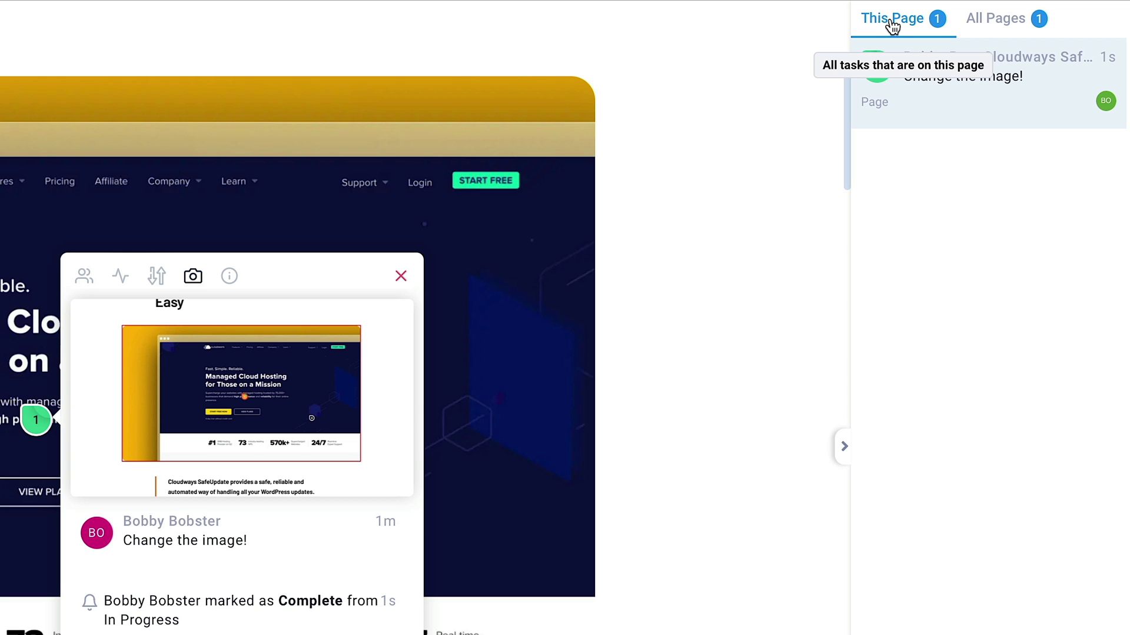
{"action": "left_click", "coordinate": [983, 29]}
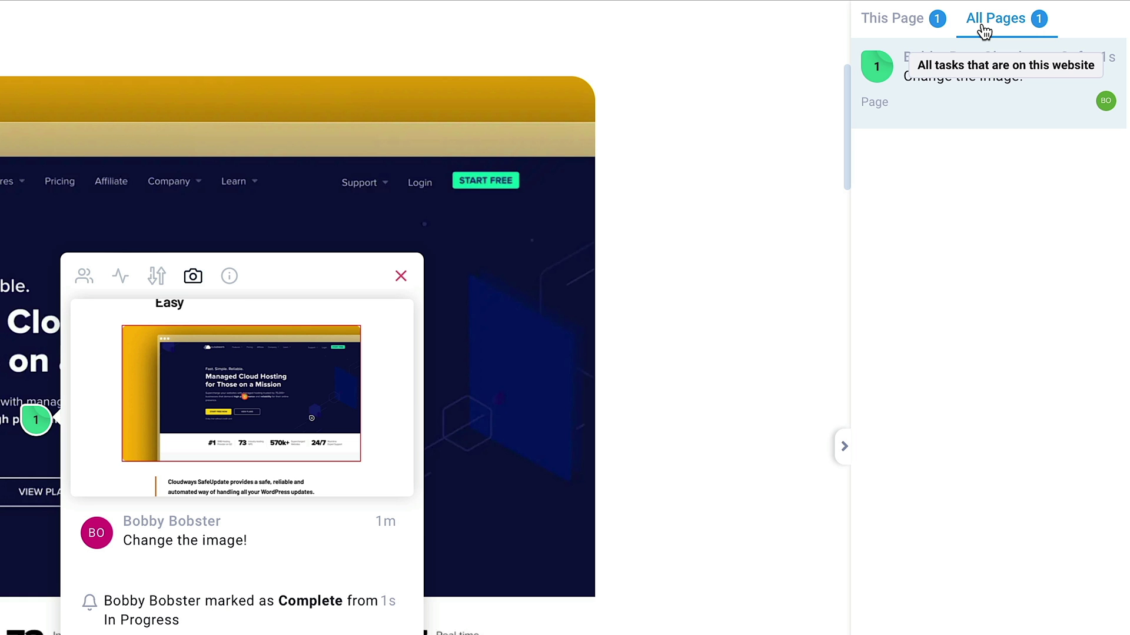
{"action": "left_click", "coordinate": [894, 19]}
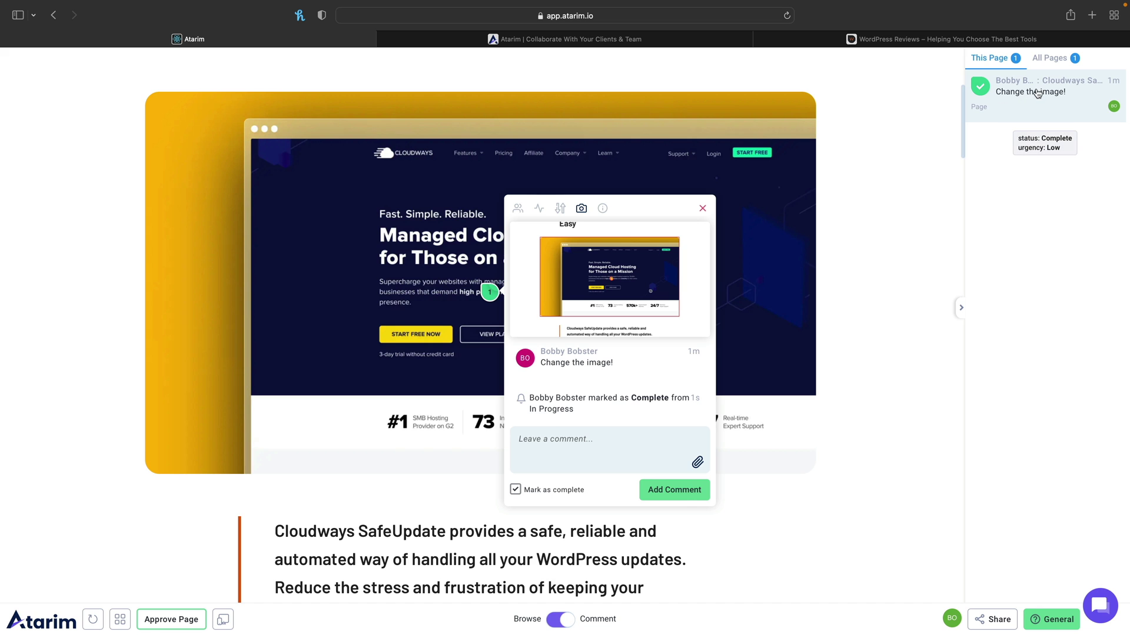
{"action": "left_click", "coordinate": [1034, 96]}
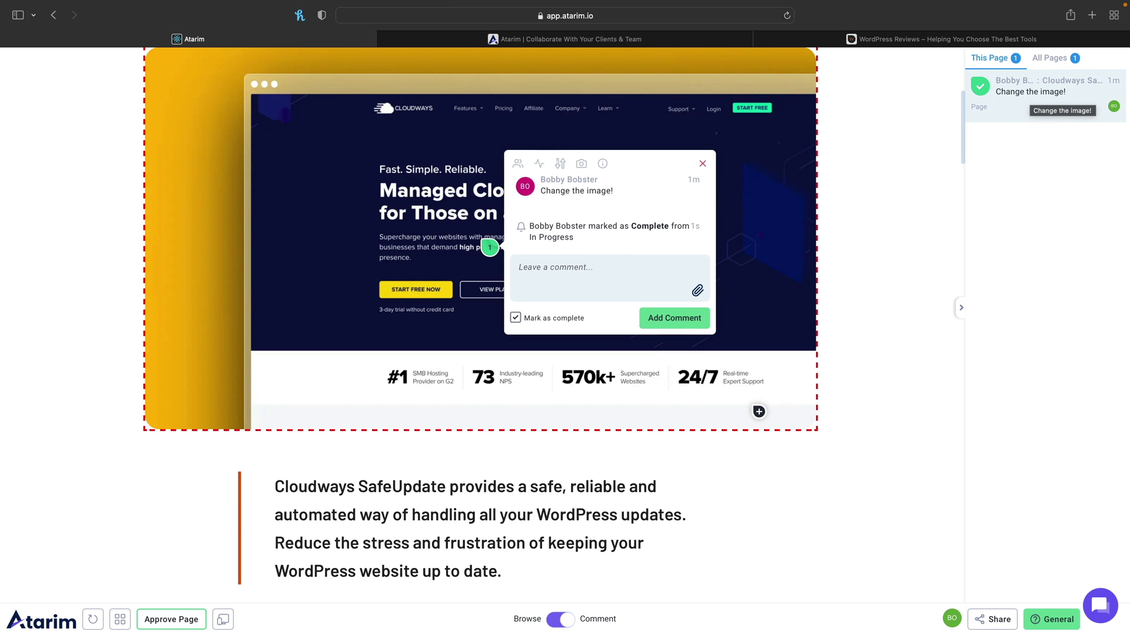
- Pin task 'Change image BG' on the SafeUpdates screenshot, In Progress at Medium urgency
{"action": "scroll", "coordinate": [759, 411], "scroll_direction": "down", "scroll_amount": 10}
{"action": "scroll", "coordinate": [758, 410], "scroll_direction": "down", "scroll_amount": 8}
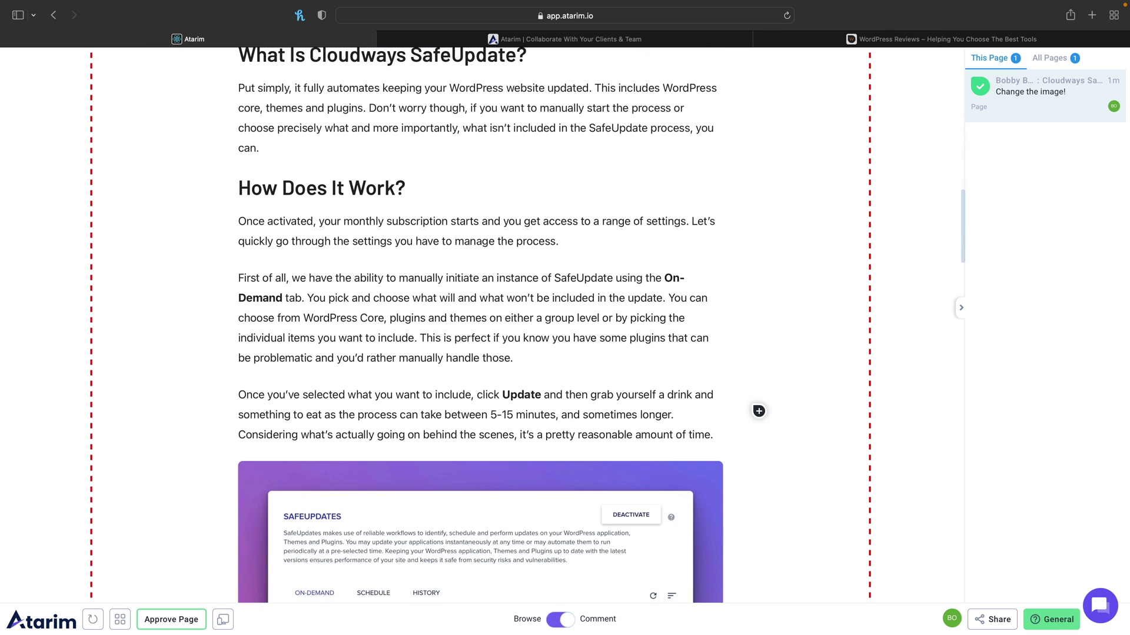
{"action": "left_click", "coordinate": [490, 384]}
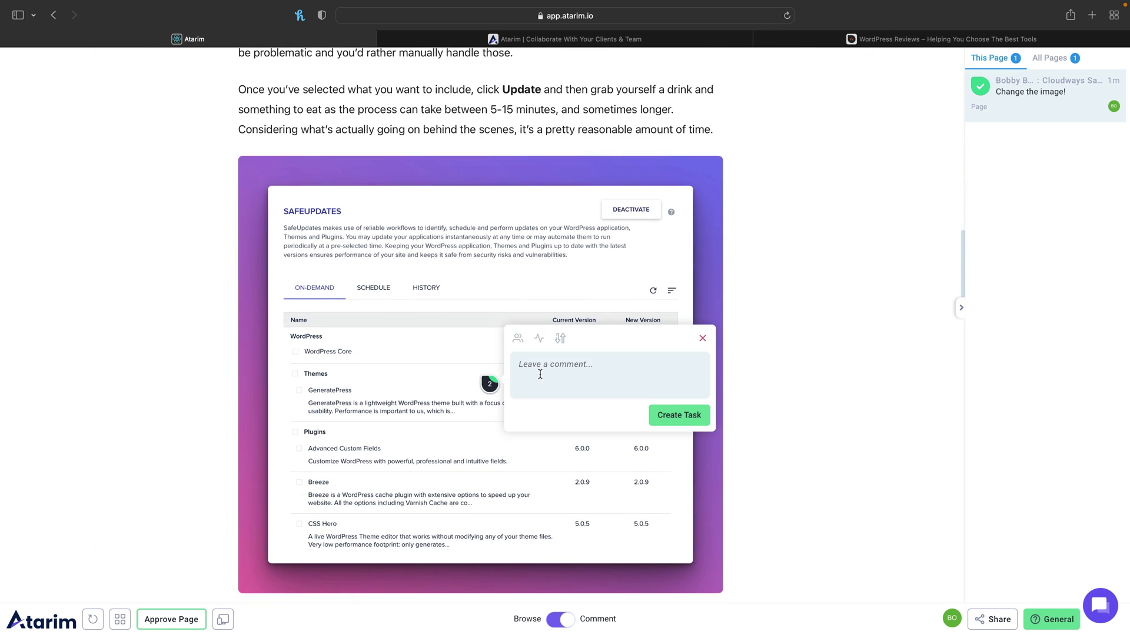
{"action": "type", "text": "Change image BG"}
{"action": "left_click", "coordinate": [538, 337]}
{"action": "left_click", "coordinate": [578, 356]}
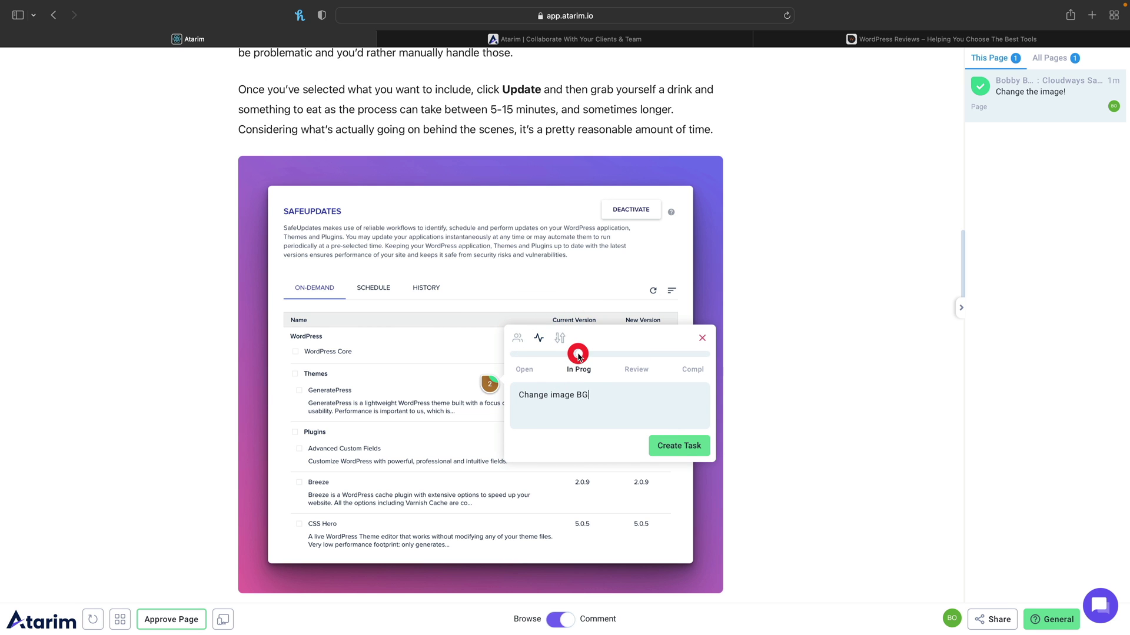
{"action": "left_click", "coordinate": [560, 339]}
{"action": "left_click", "coordinate": [574, 355]}
{"action": "left_click", "coordinate": [672, 445]}
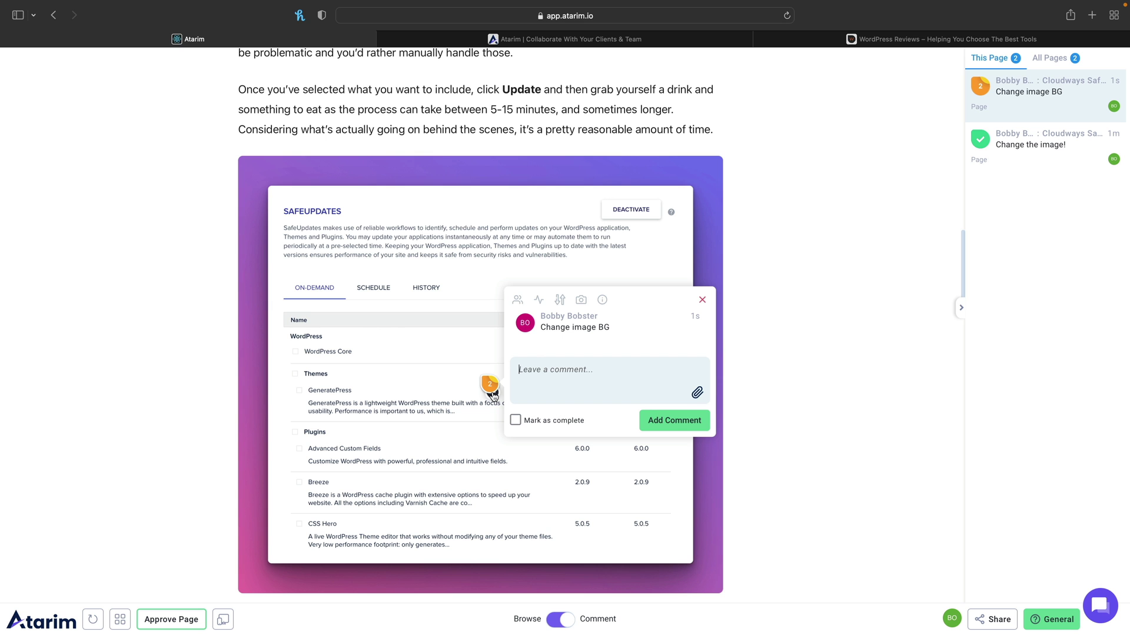
- Jump to the completed 'Change the image!' task, then to 'Change image BG', from the task list
{"action": "mouse_move", "coordinate": [1031, 149]}
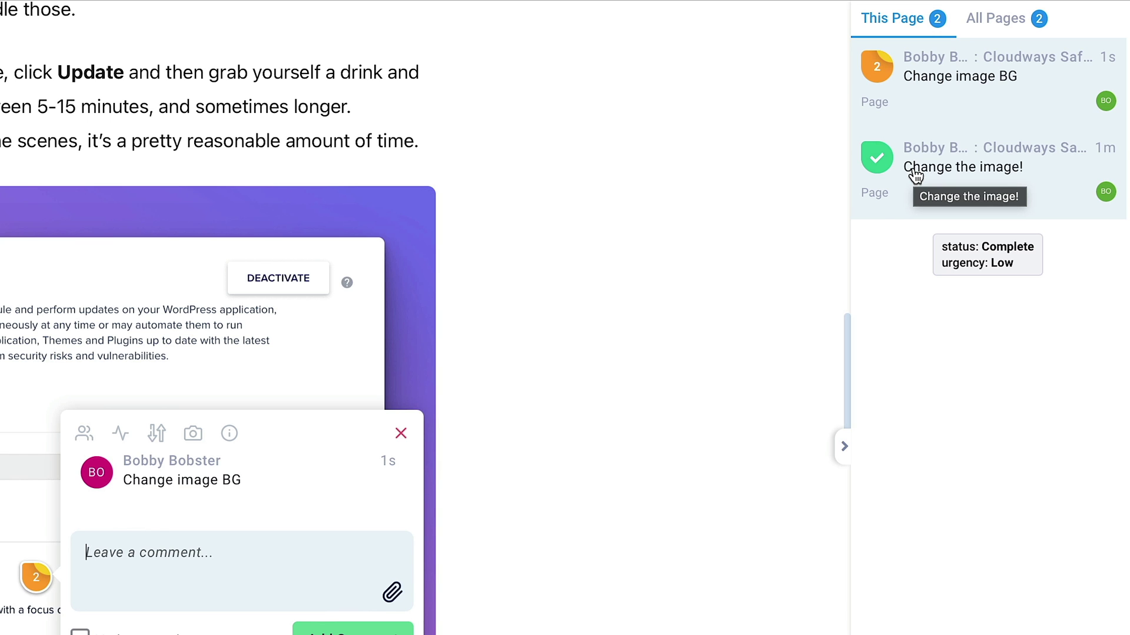
{"action": "mouse_move", "coordinate": [912, 93]}
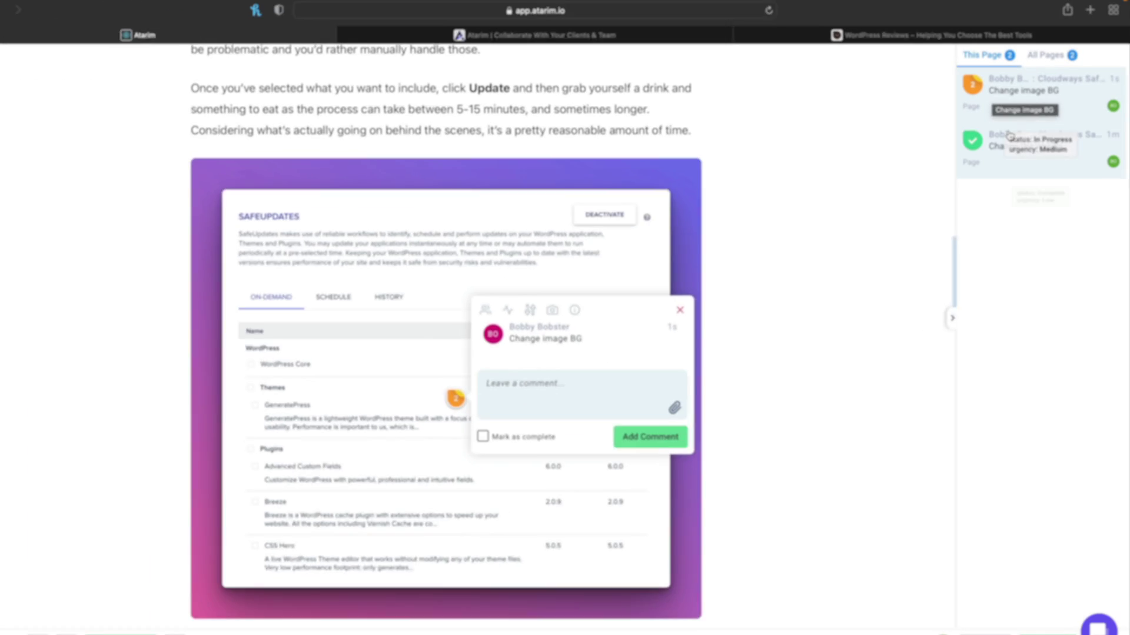
{"action": "mouse_move", "coordinate": [925, 172]}
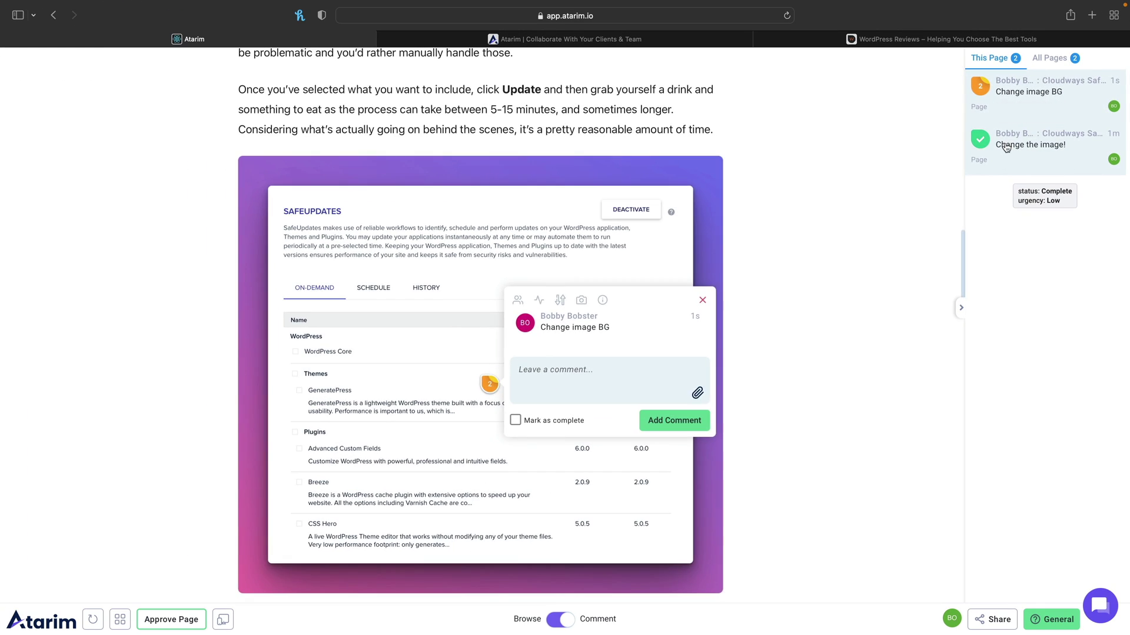
{"action": "left_click", "coordinate": [1006, 147]}
{"action": "left_click", "coordinate": [1009, 99]}
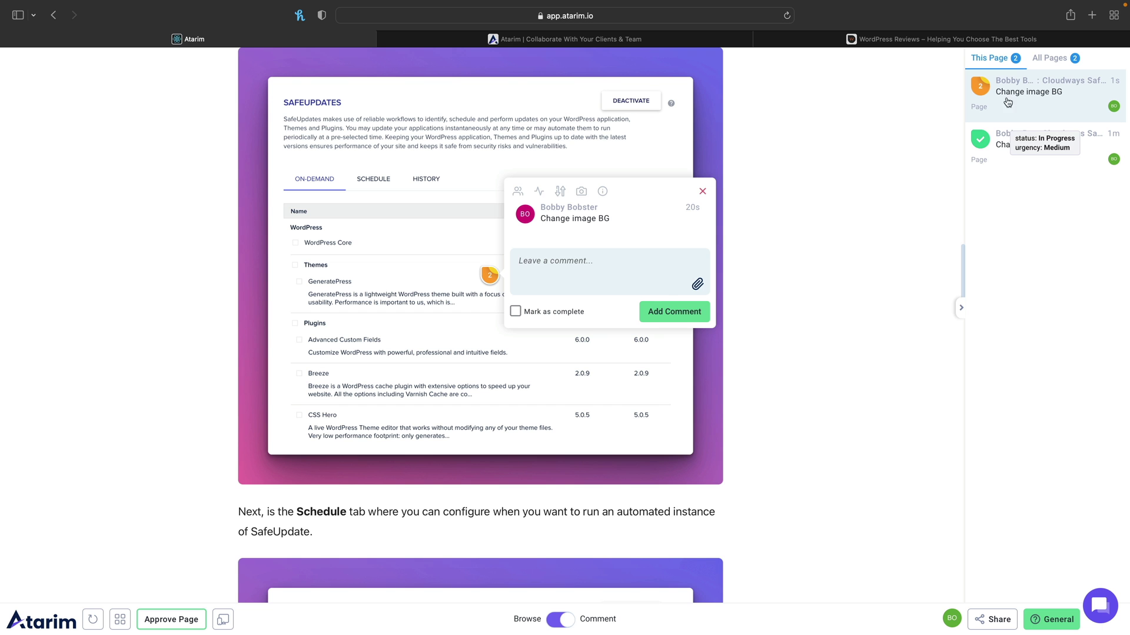
- Browse back to the site homepage
{"action": "left_click", "coordinate": [554, 623]}
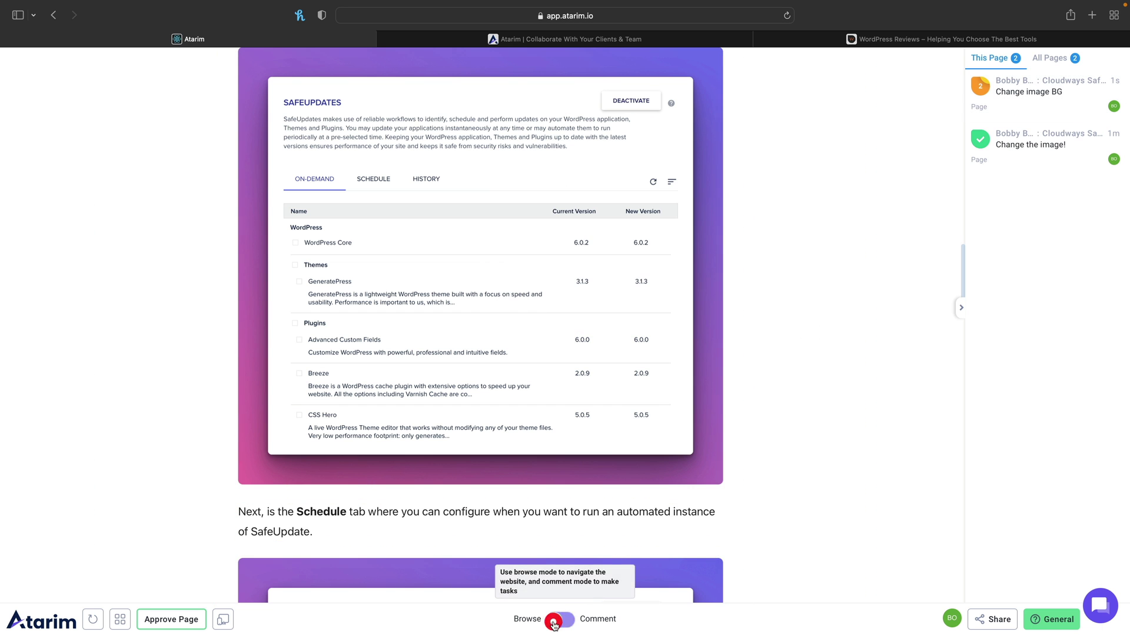
{"action": "scroll", "coordinate": [701, 247], "scroll_direction": "up", "scroll_amount": 20}
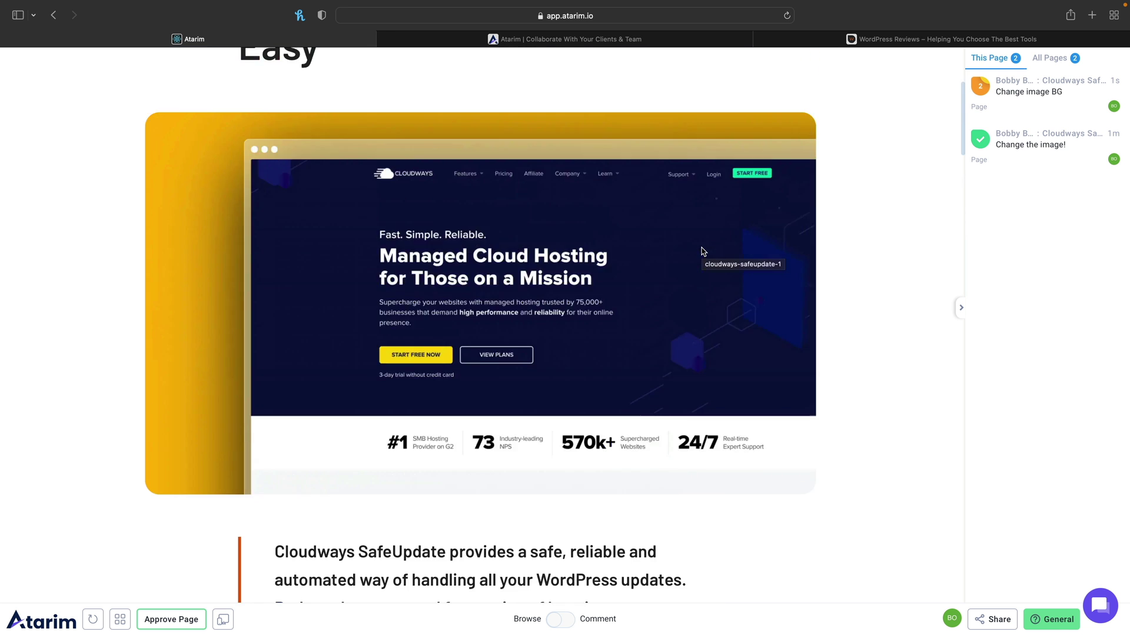
{"action": "scroll", "coordinate": [701, 252], "scroll_direction": "up", "scroll_amount": 5}
{"action": "left_click", "coordinate": [683, 73]}
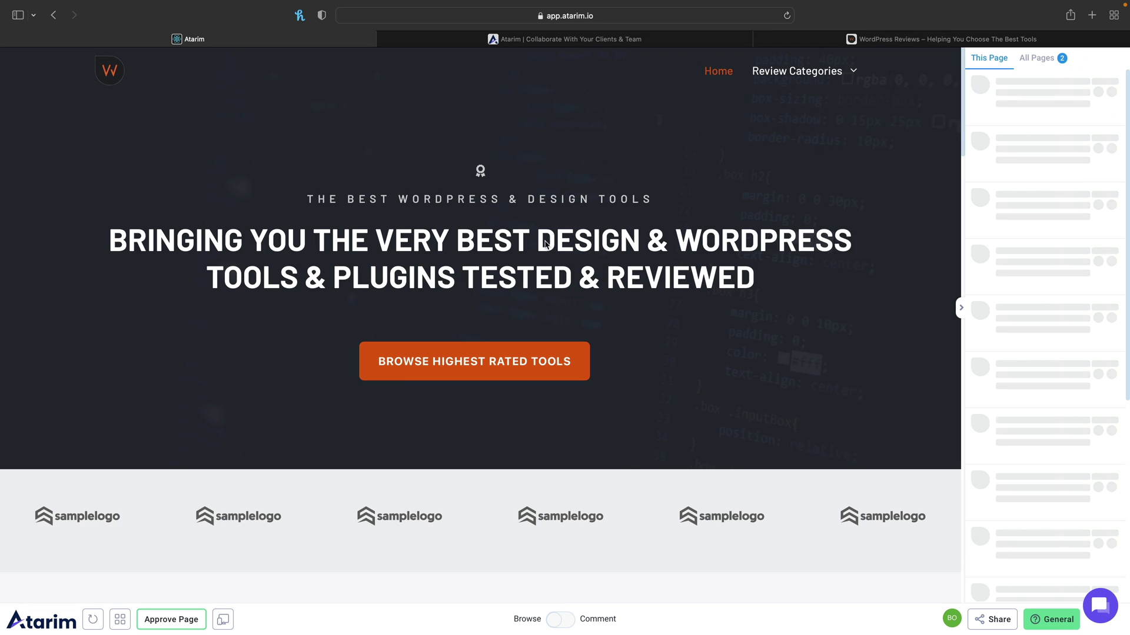
- Add an 'Update the title!' task on the main heading with a page screenshot attached
{"action": "left_click", "coordinate": [570, 616]}
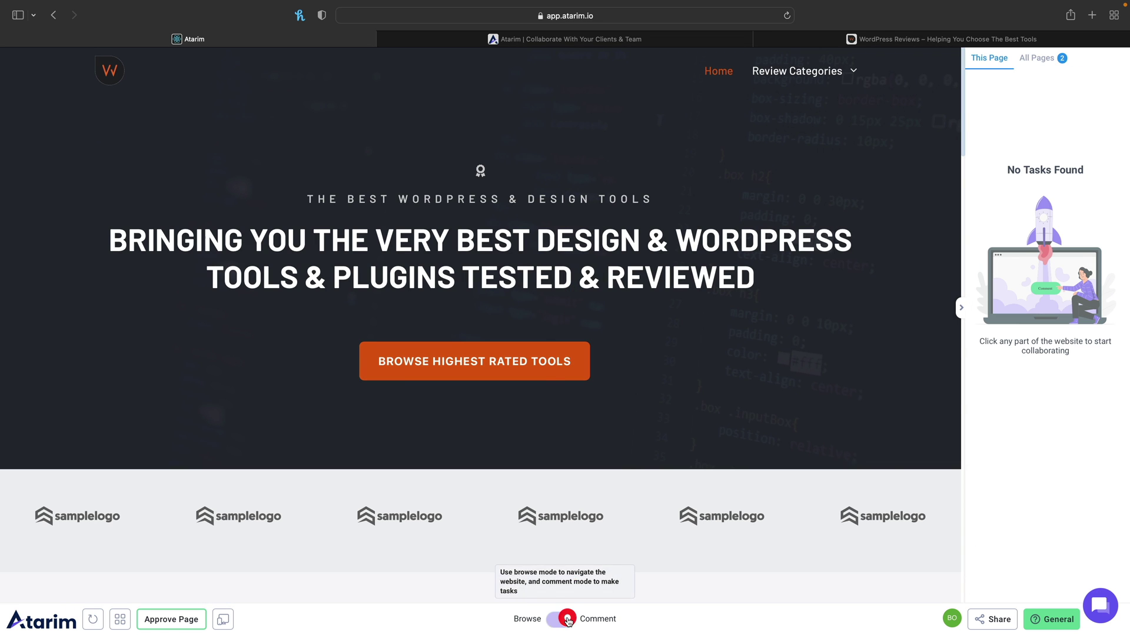
{"action": "left_click", "coordinate": [522, 282]}
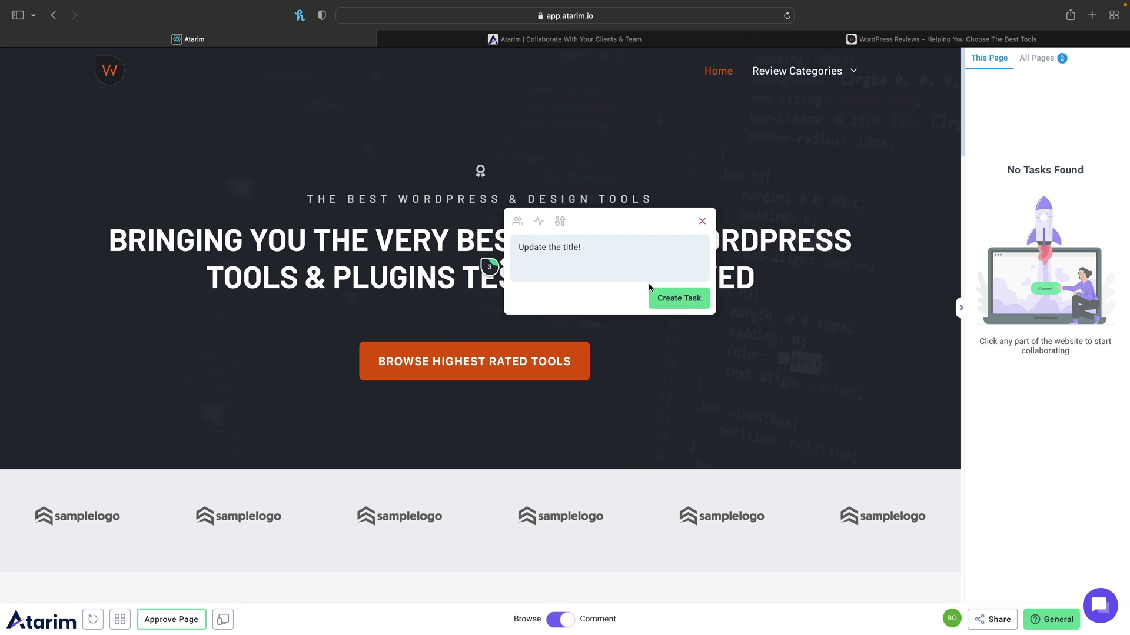
{"action": "left_click", "coordinate": [679, 298]}
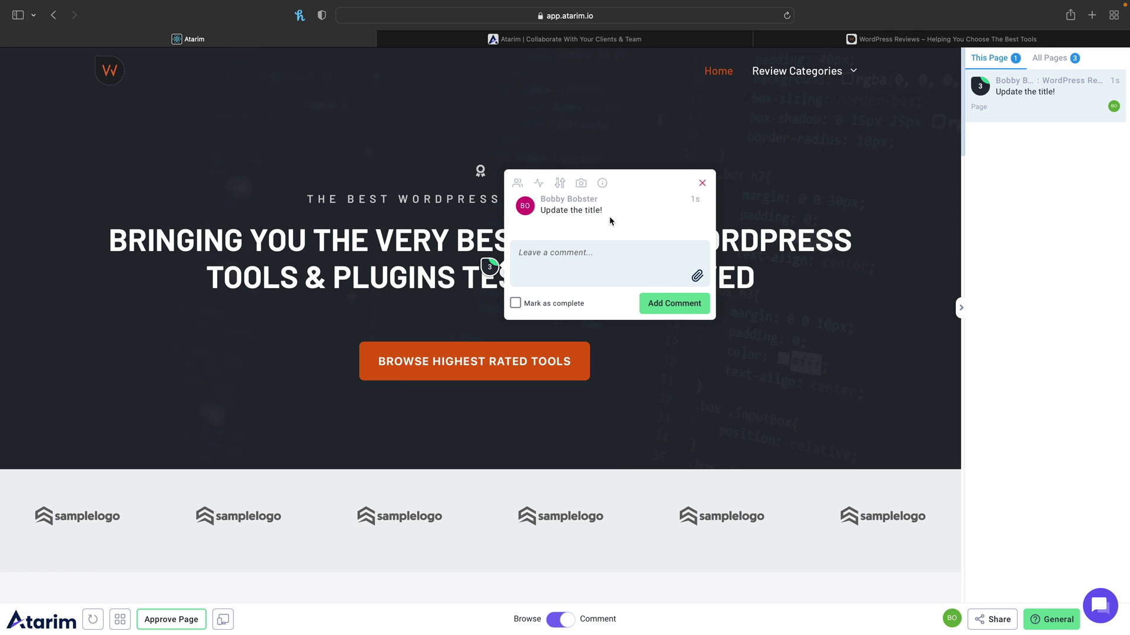
{"action": "left_click", "coordinate": [580, 184]}
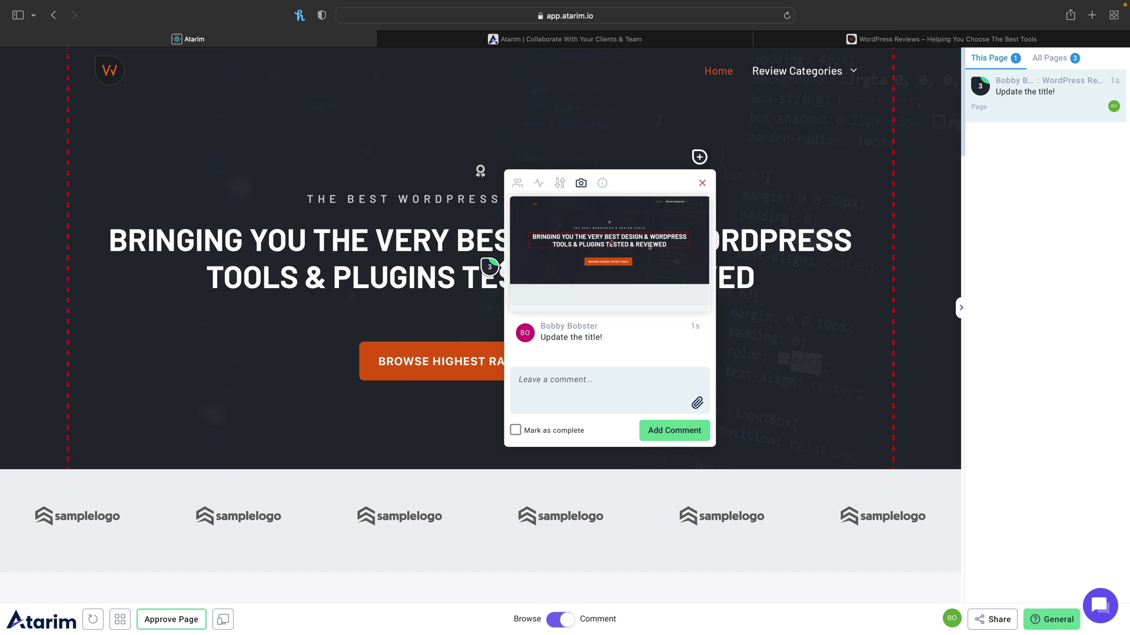
{"action": "left_click", "coordinate": [702, 183]}
{"action": "mouse_move", "coordinate": [999, 103]}
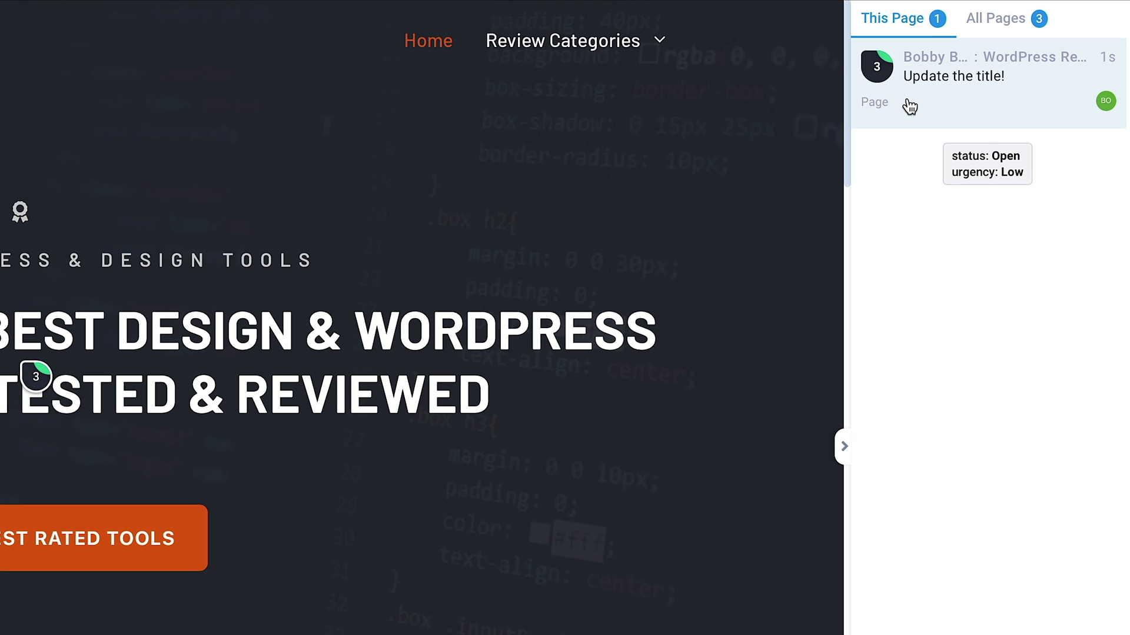
- List all three tasks across pages and show the Desktop, Tablet and Mobile preview options
{"action": "left_click", "coordinate": [989, 20]}
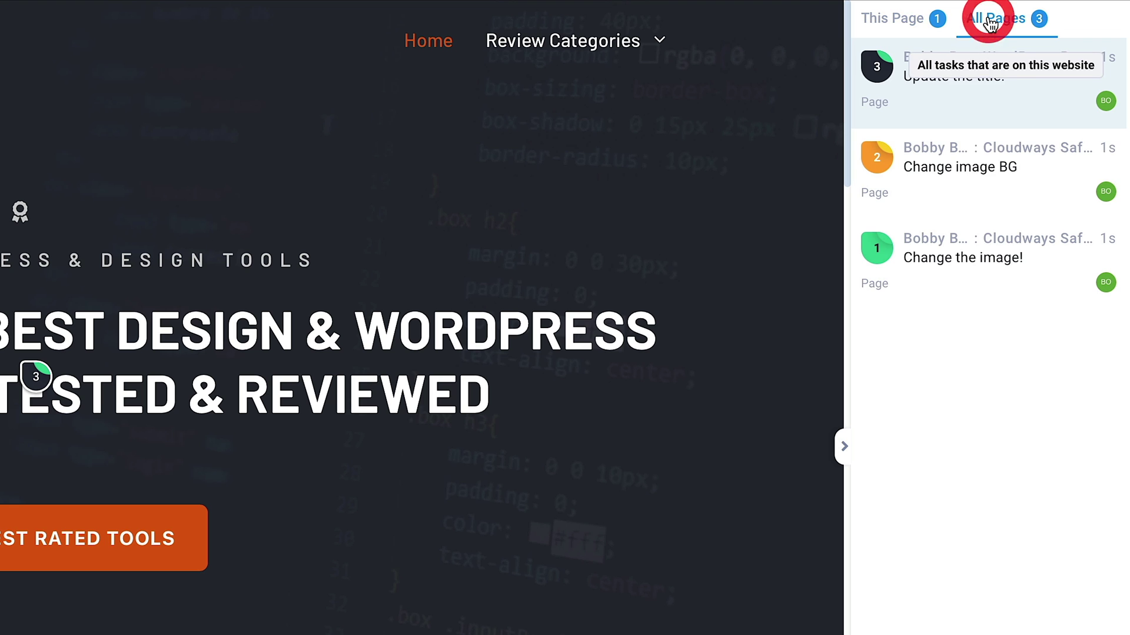
{"action": "mouse_move", "coordinate": [959, 239]}
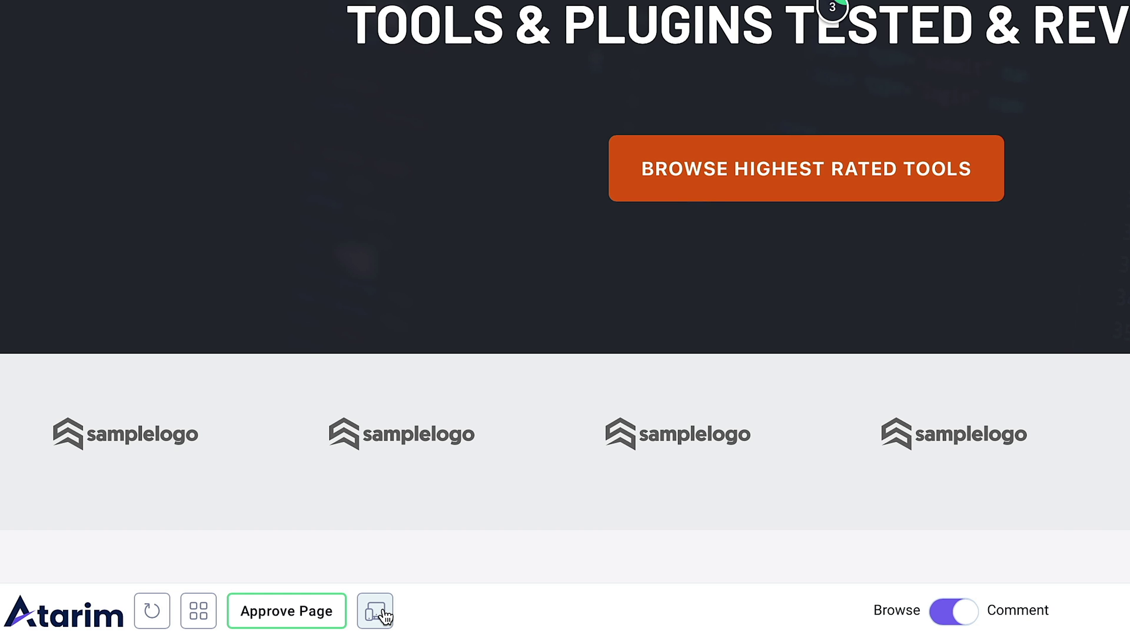
{"action": "left_click", "coordinate": [382, 613]}
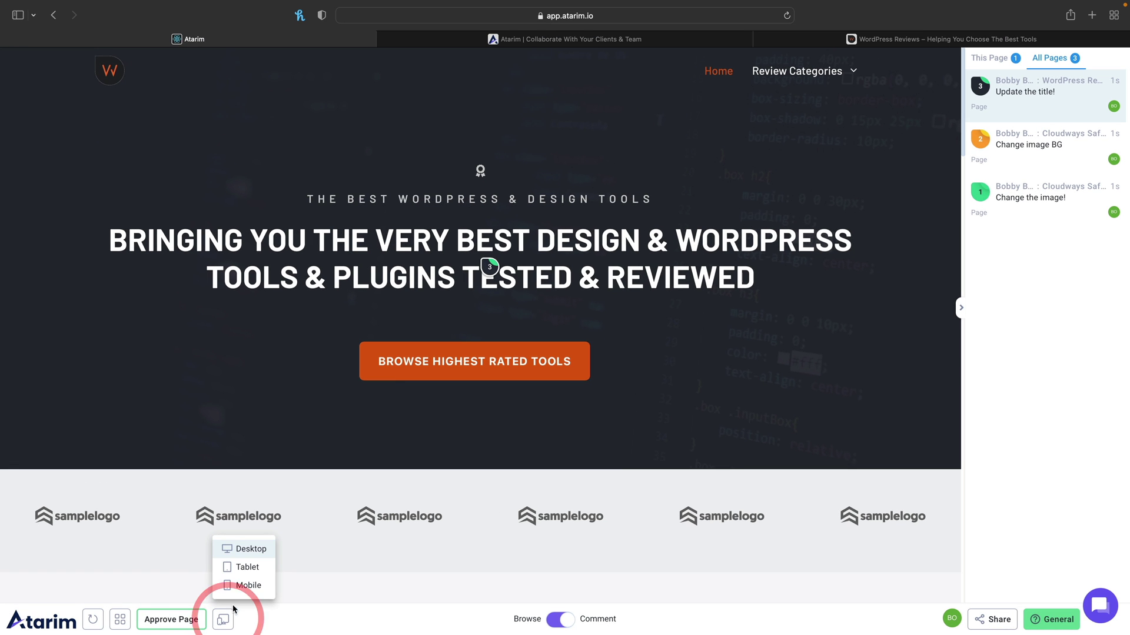
{"action": "left_click", "coordinate": [245, 568]}
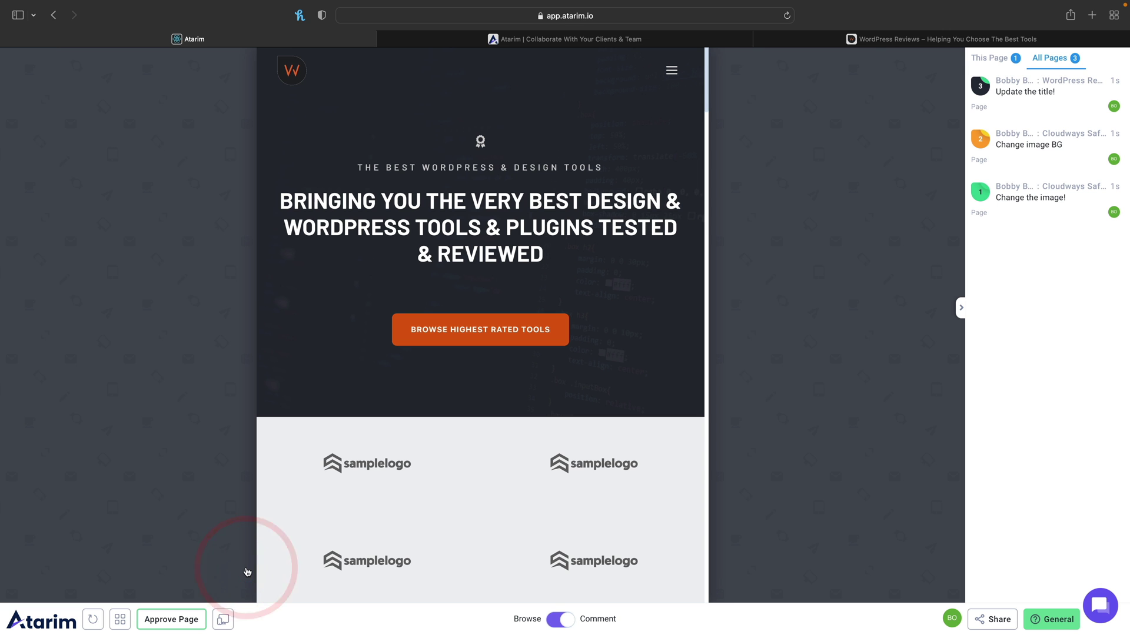
{"action": "left_click", "coordinate": [223, 618]}
{"action": "left_click", "coordinate": [237, 588]}
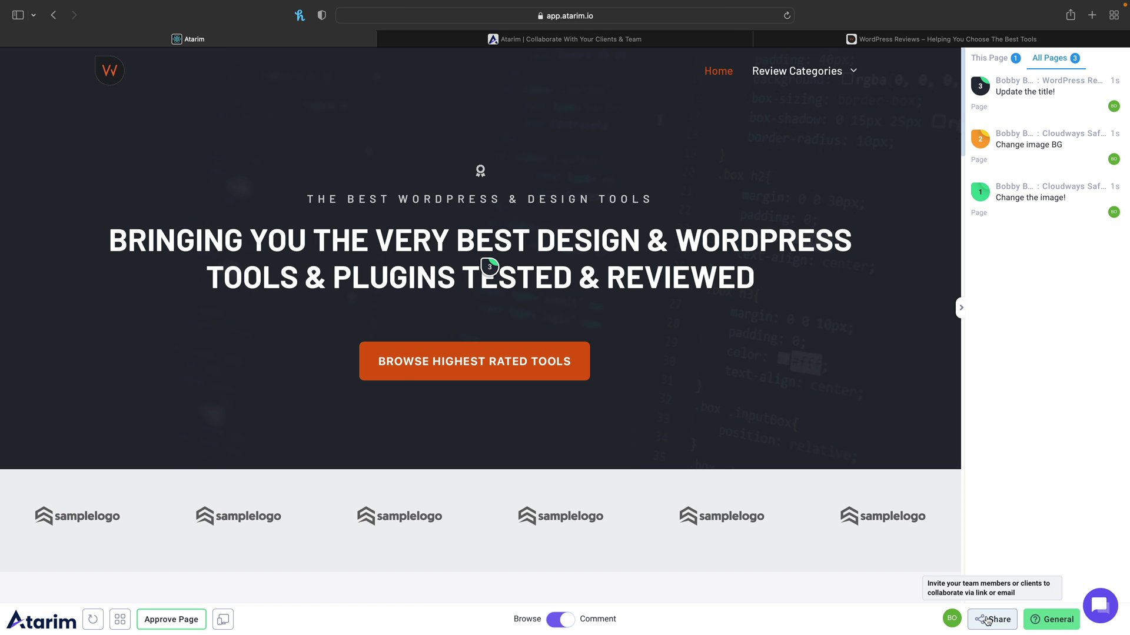
{"action": "left_click", "coordinate": [989, 619]}
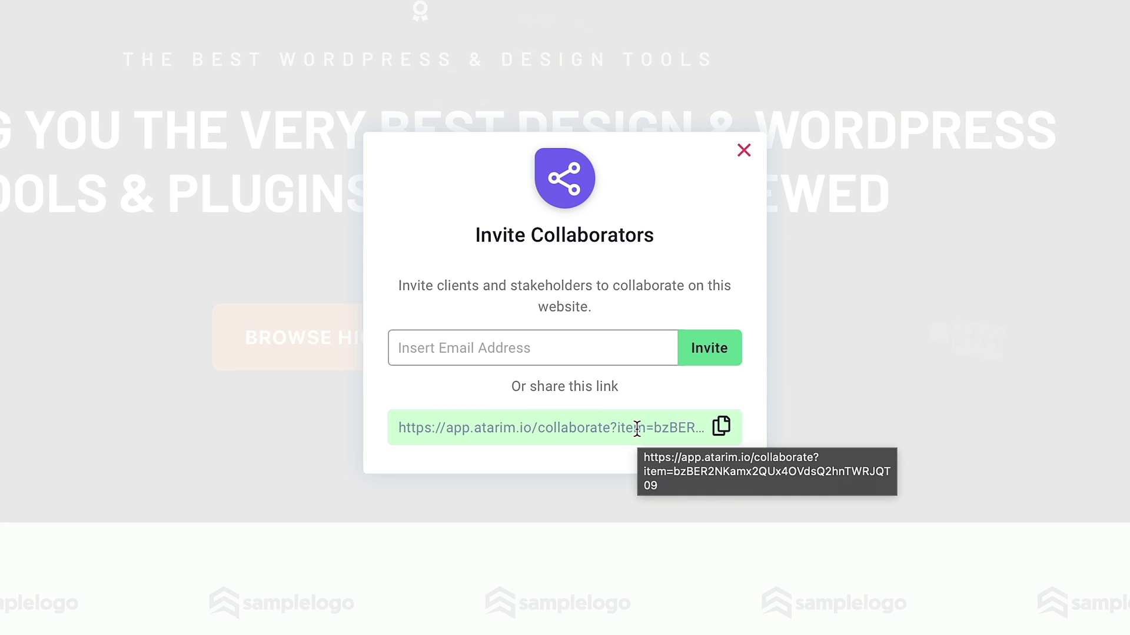
{"action": "left_click", "coordinate": [744, 150]}
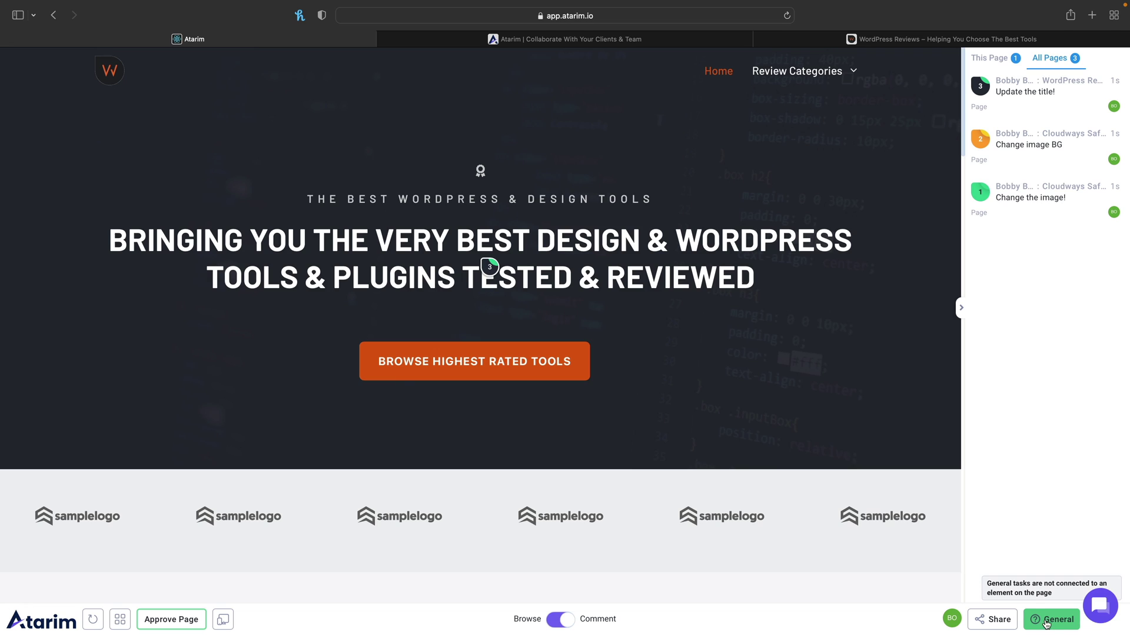
- Create the general task 'General comment!' at Medium urgency, then toggle This Page and All Pages
{"action": "left_click", "coordinate": [1047, 624]}
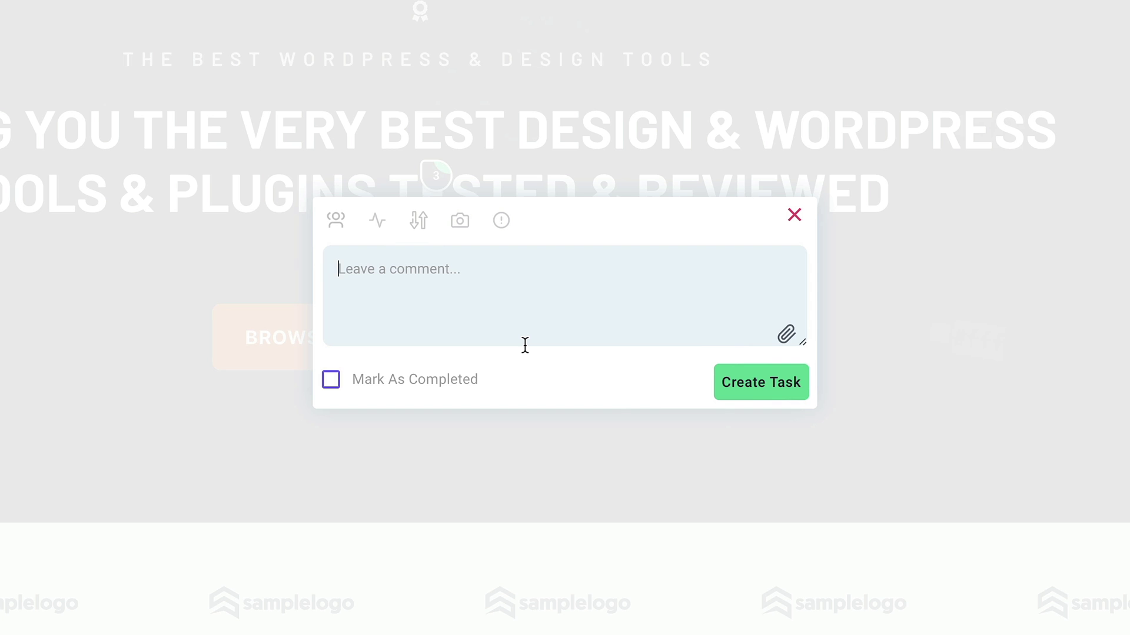
{"action": "left_click", "coordinate": [449, 269]}
{"action": "type", "text": "Gen"}
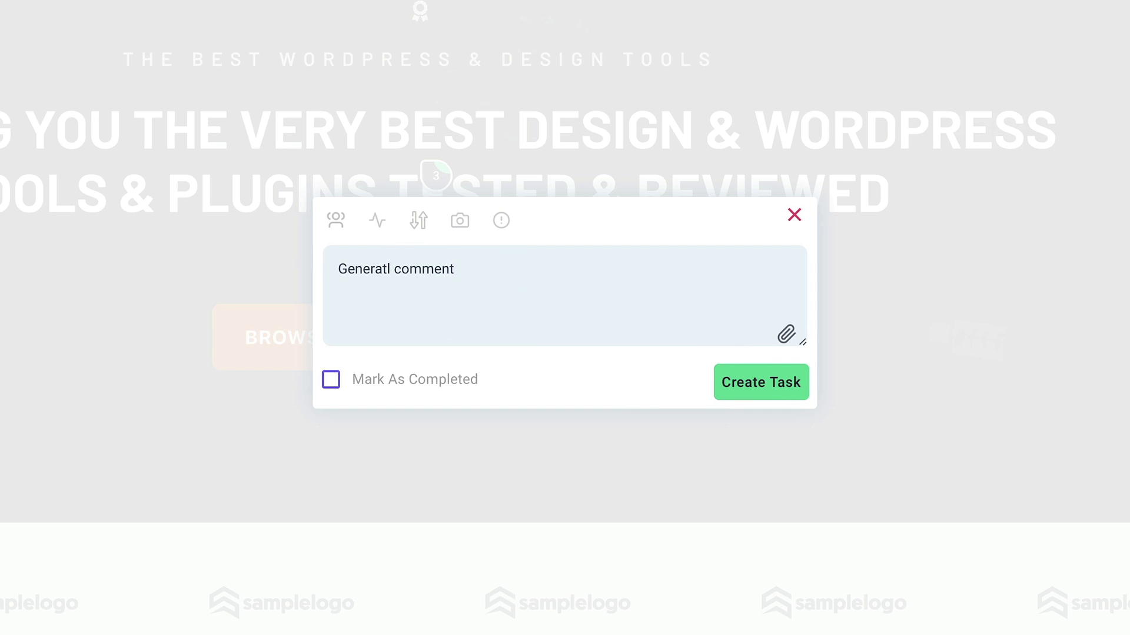
{"action": "left_click", "coordinate": [420, 235]}
{"action": "left_click", "coordinate": [497, 228]}
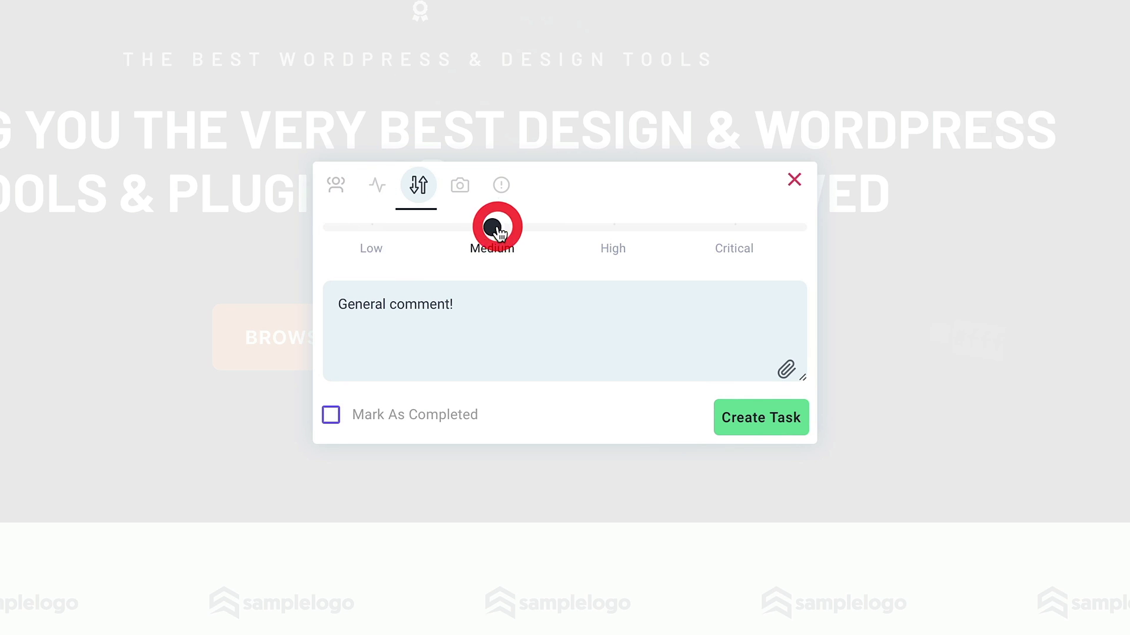
{"action": "left_click", "coordinate": [767, 419]}
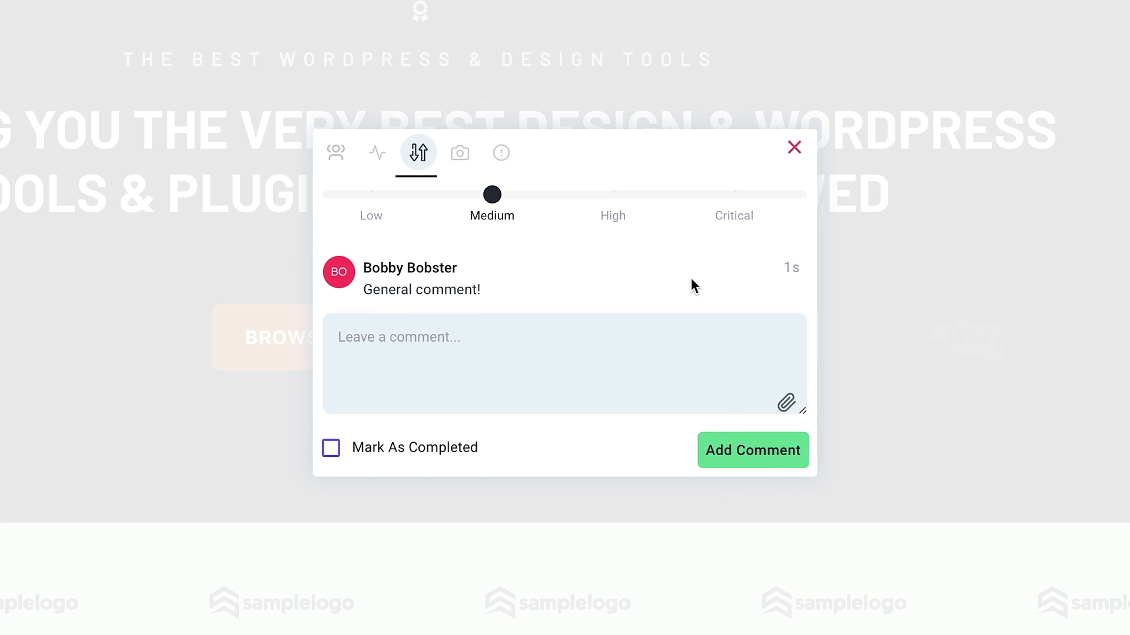
{"action": "left_click", "coordinate": [795, 147]}
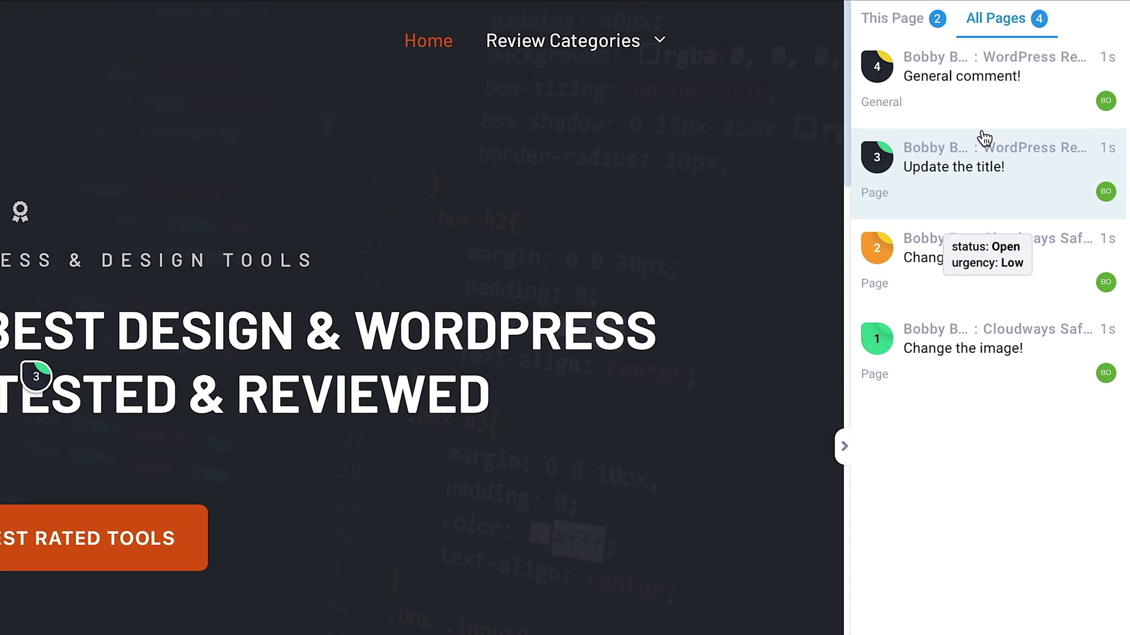
{"action": "left_click", "coordinate": [913, 20]}
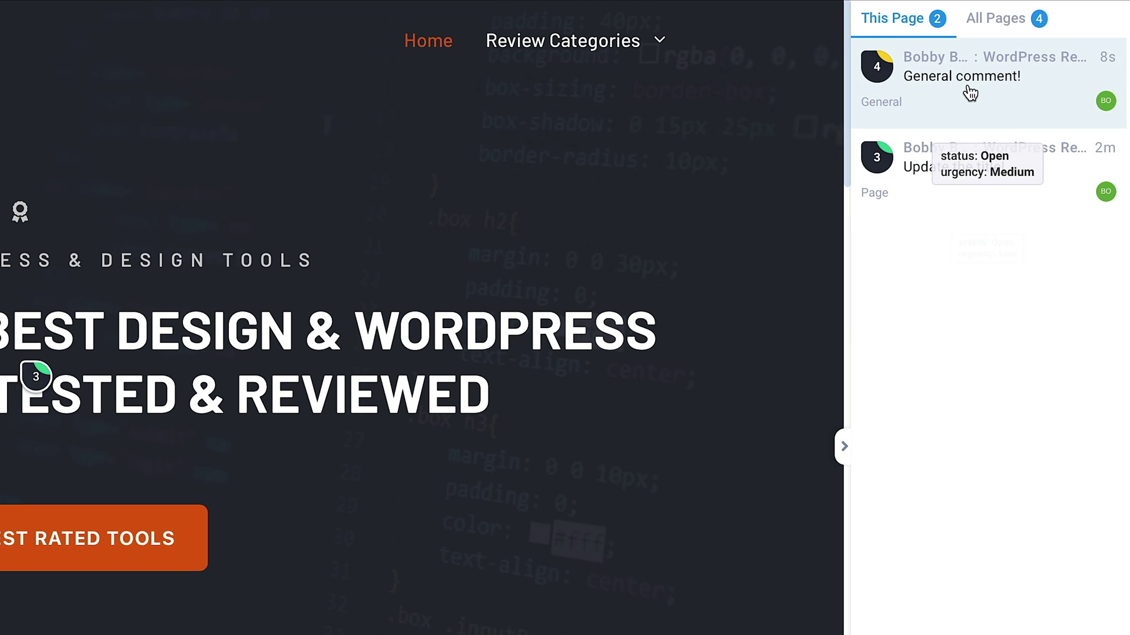
{"action": "left_click", "coordinate": [991, 24]}
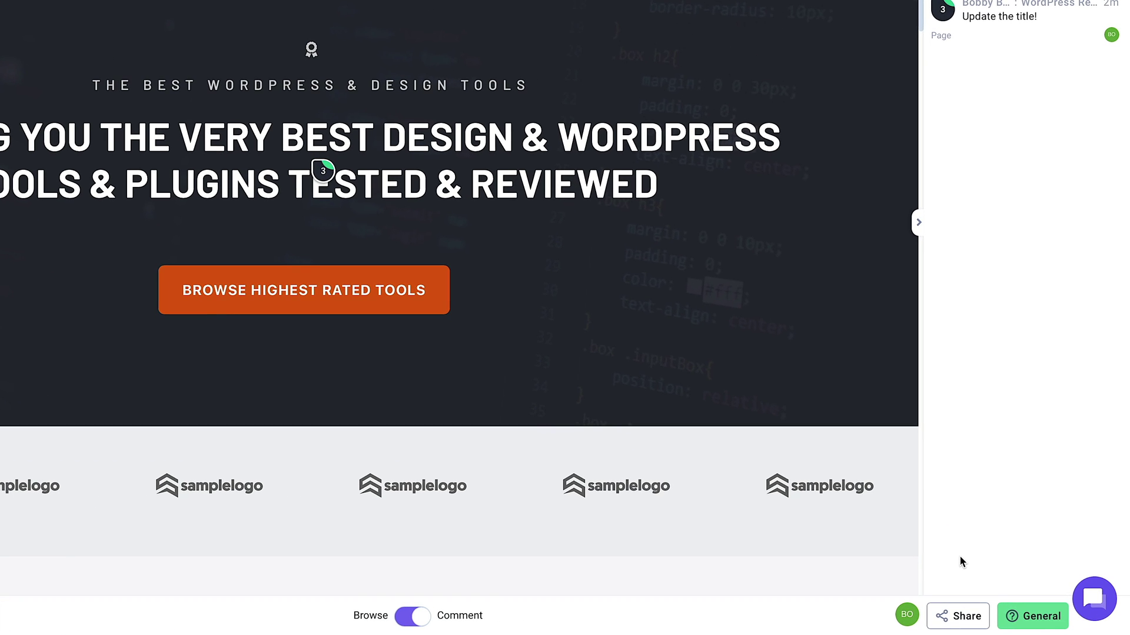
{"action": "left_click", "coordinate": [1096, 598]}
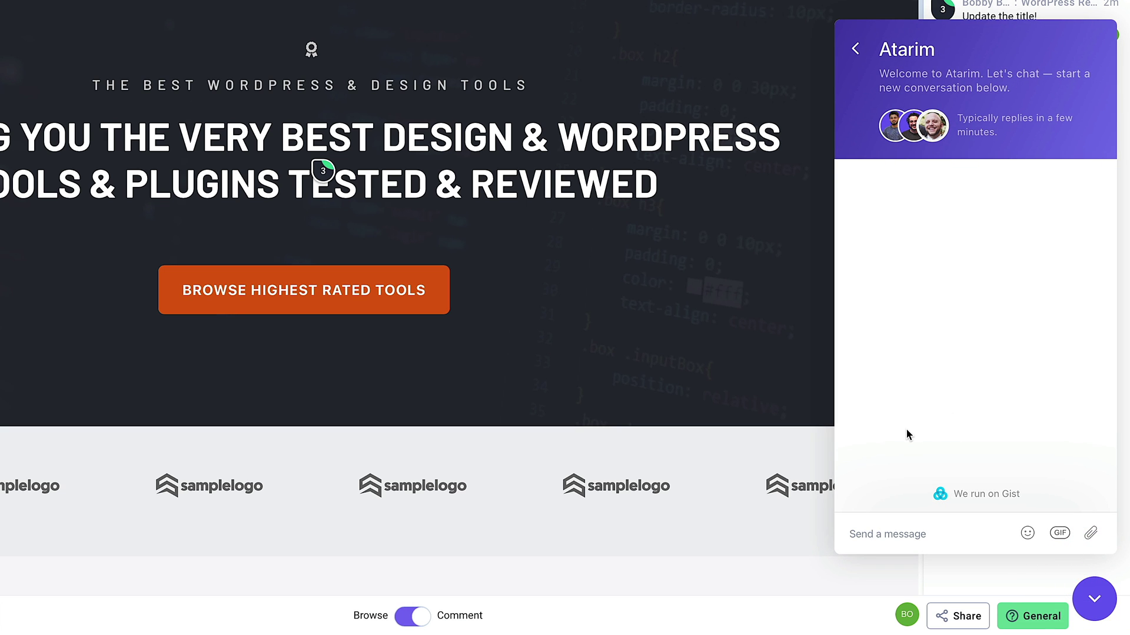
{"action": "left_click", "coordinate": [855, 49]}
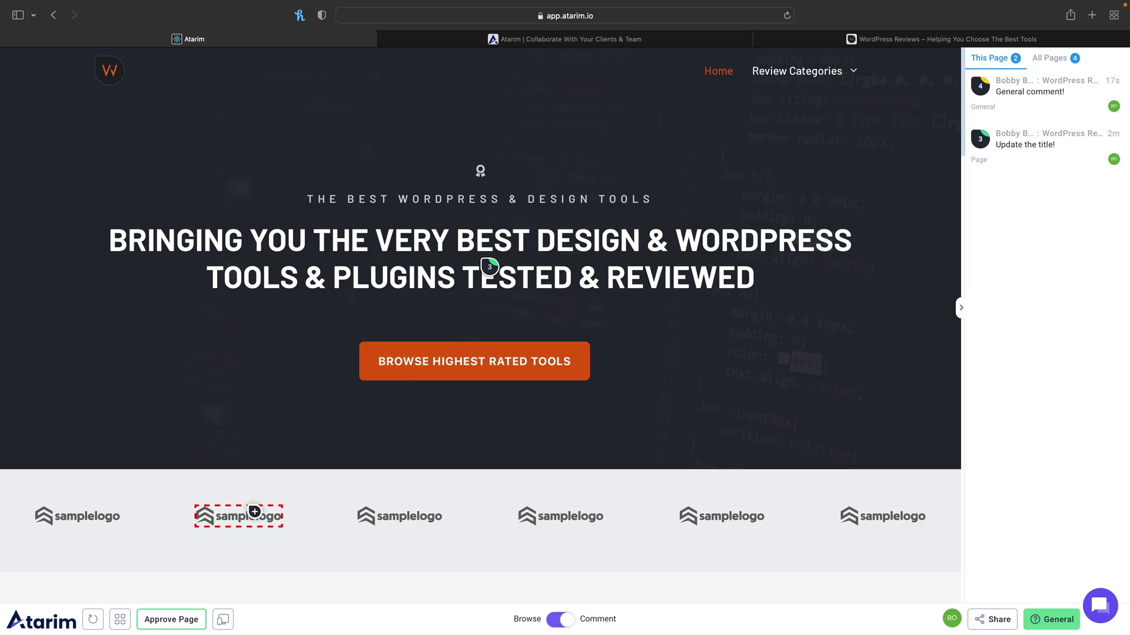
- Go to the websites overview, check the site card's project options, then open the Inbox
{"action": "left_click", "coordinate": [120, 621]}
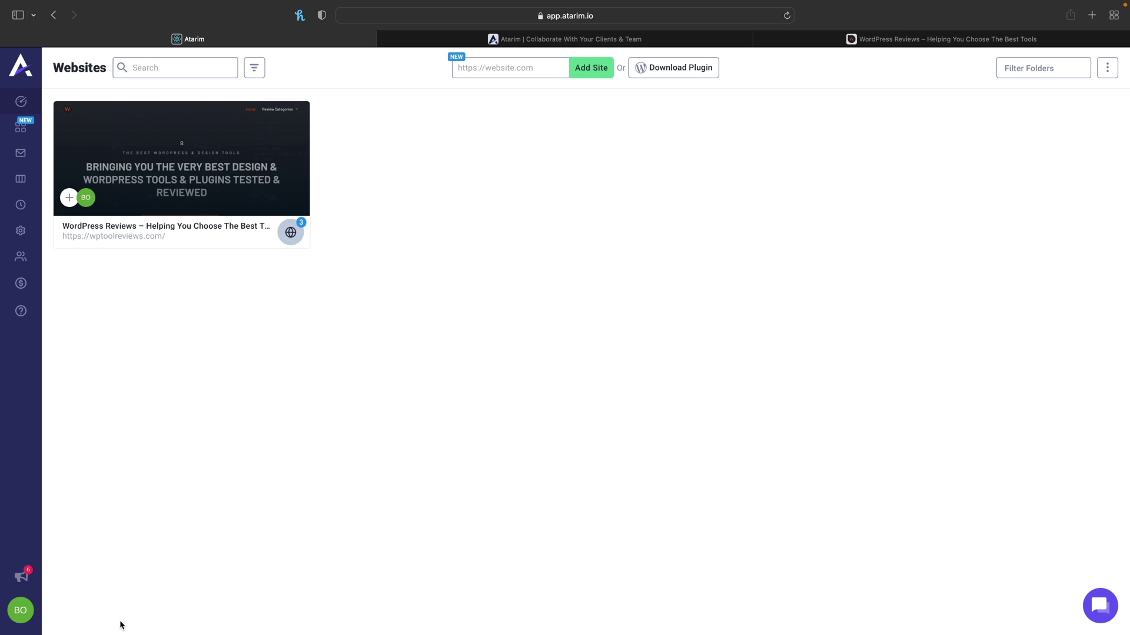
{"action": "mouse_move", "coordinate": [159, 214]}
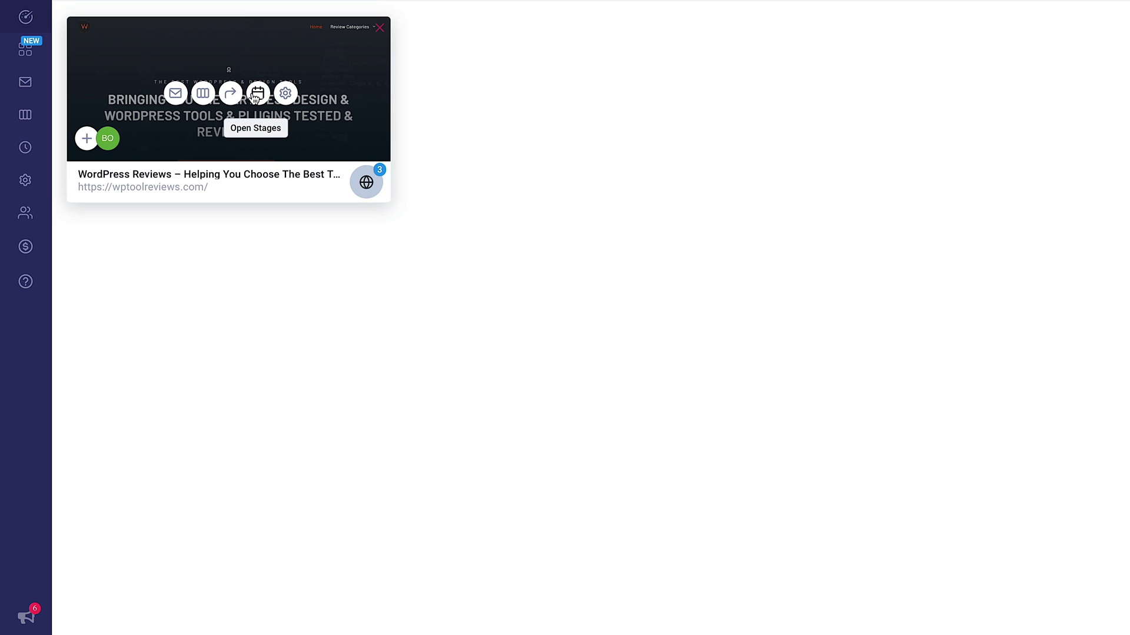
{"action": "left_click", "coordinate": [285, 94]}
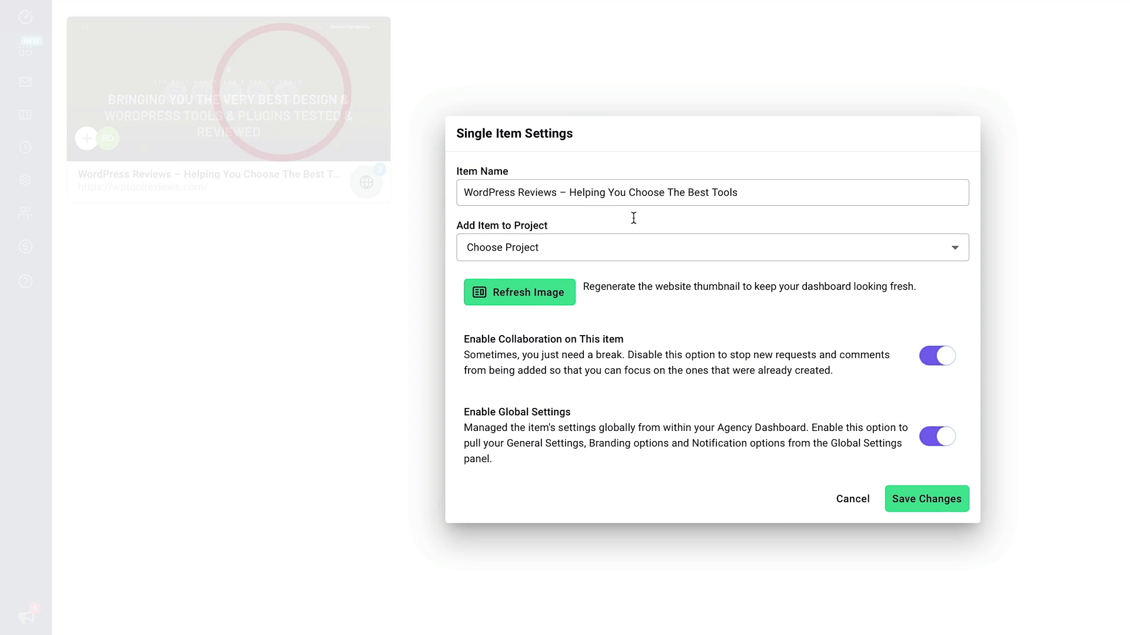
{"action": "left_click", "coordinate": [601, 247]}
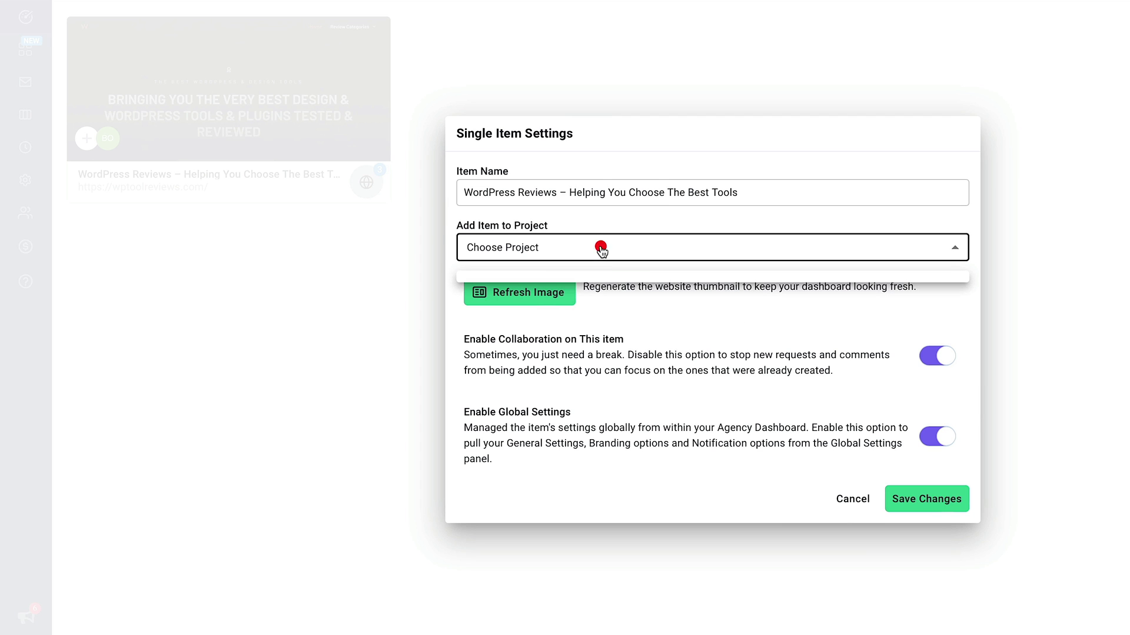
{"action": "left_click", "coordinate": [655, 312]}
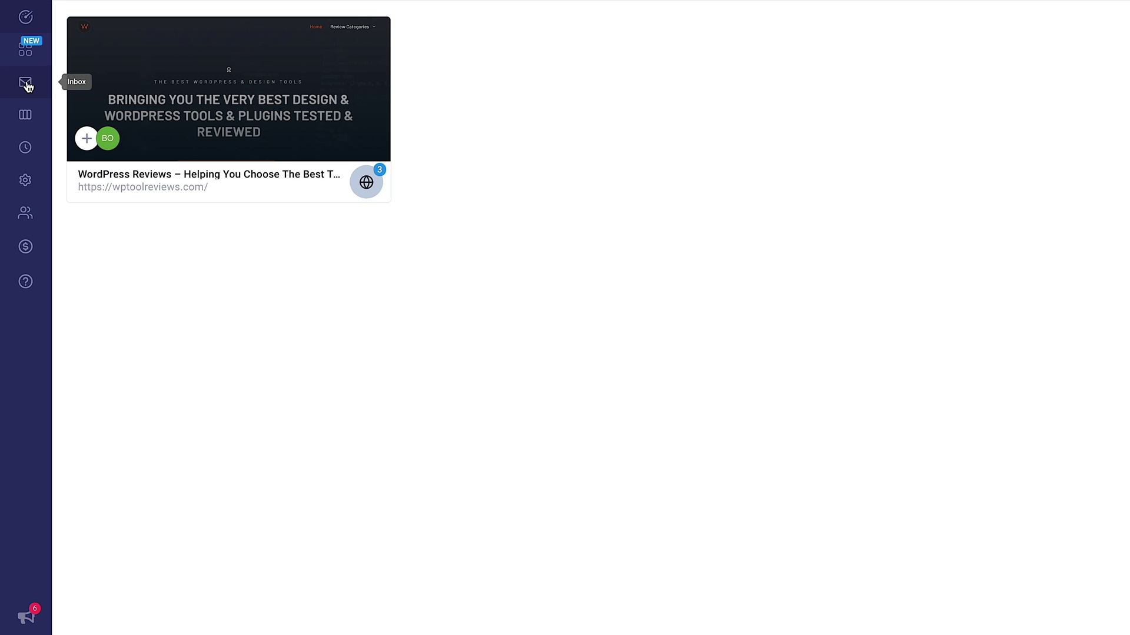
{"action": "left_click", "coordinate": [27, 84]}
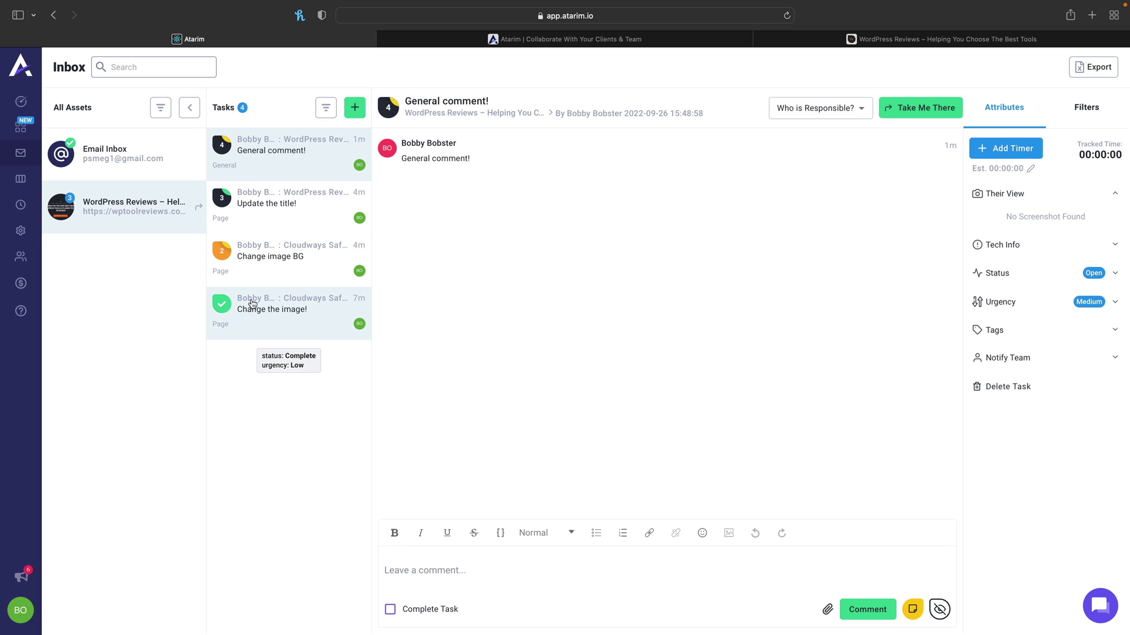
- Inspect the Update the title! task's Tech Info and its task type filter options
{"action": "left_click", "coordinate": [272, 216]}
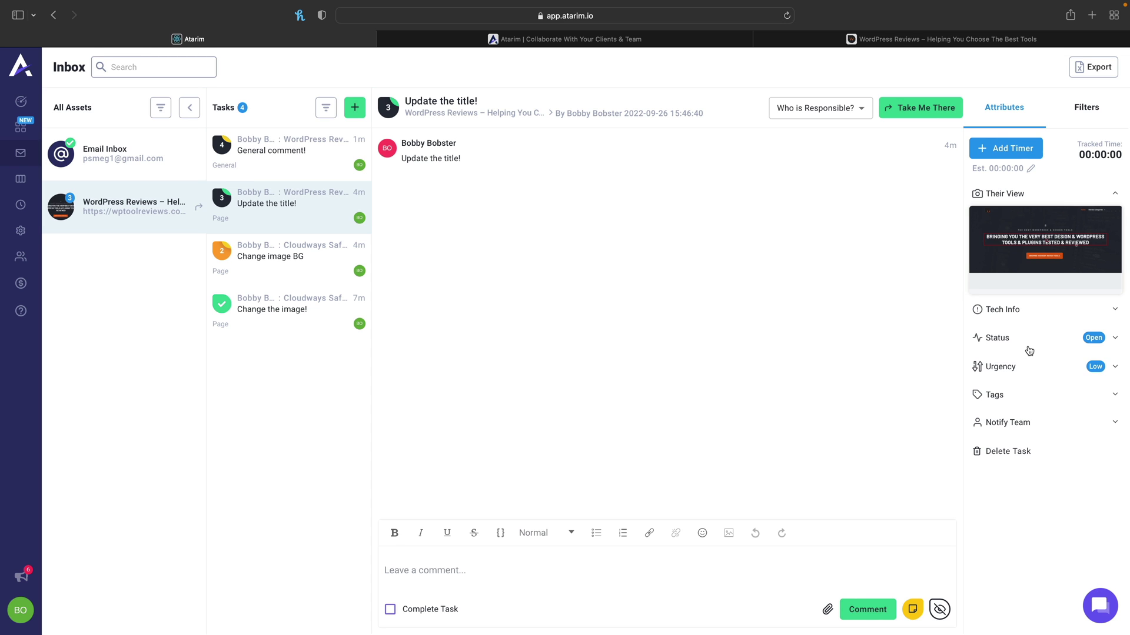
{"action": "left_click", "coordinate": [1098, 312]}
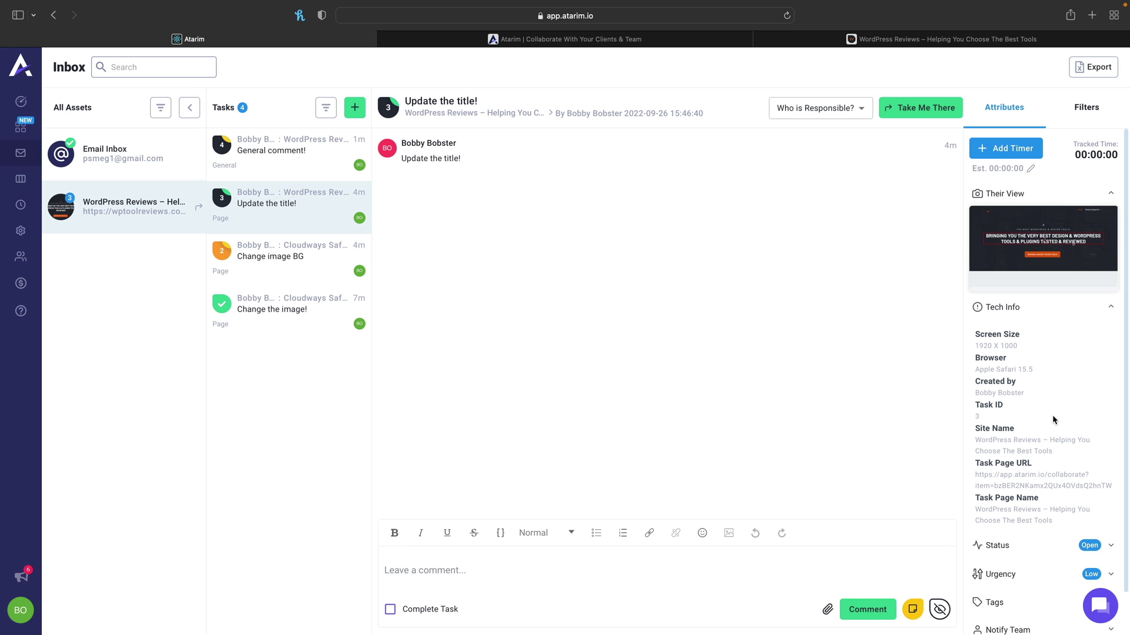
{"action": "scroll", "coordinate": [1051, 445], "scroll_direction": "down", "scroll_amount": 2}
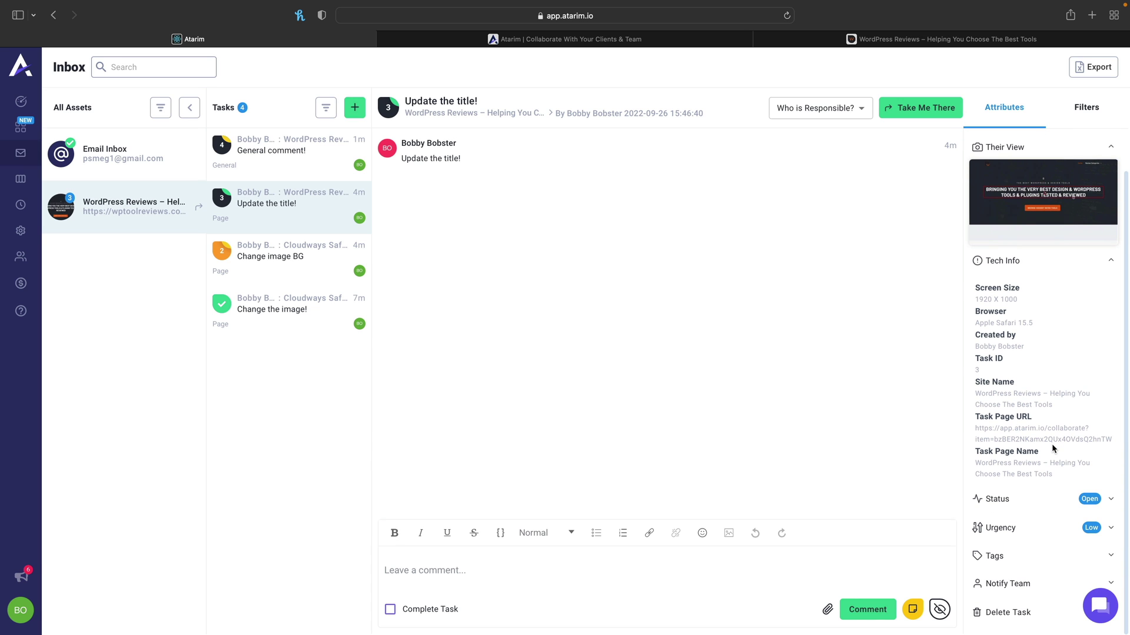
{"action": "scroll", "coordinate": [1051, 444], "scroll_direction": "up", "scroll_amount": 3}
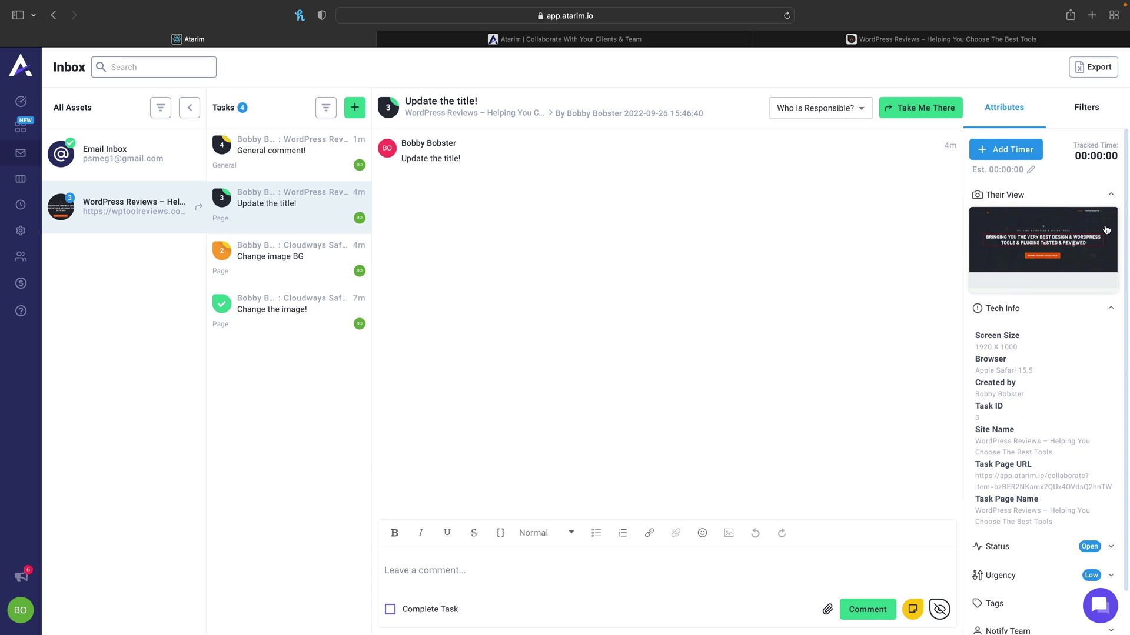
{"action": "left_click", "coordinate": [1090, 110]}
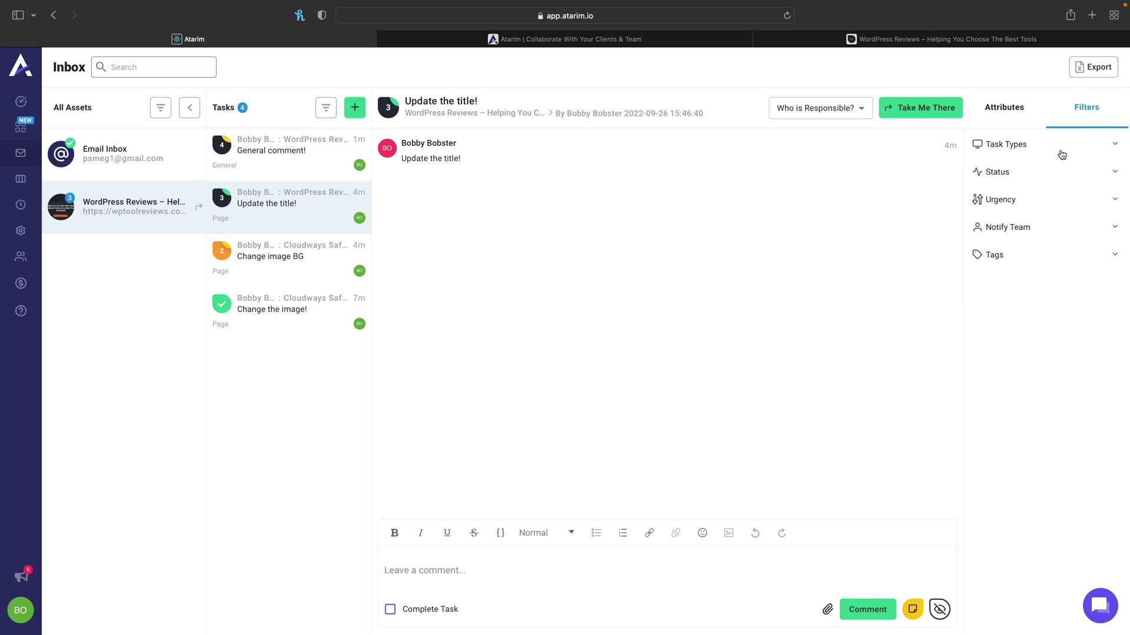
{"action": "left_click", "coordinate": [1095, 151]}
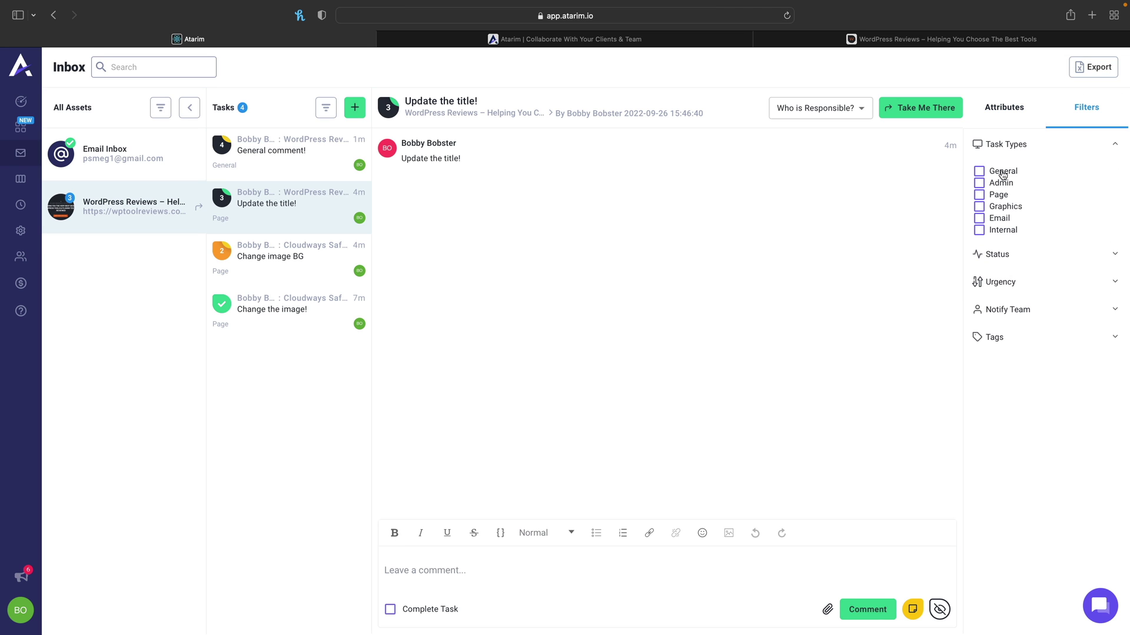
{"action": "left_click", "coordinate": [1002, 117]}
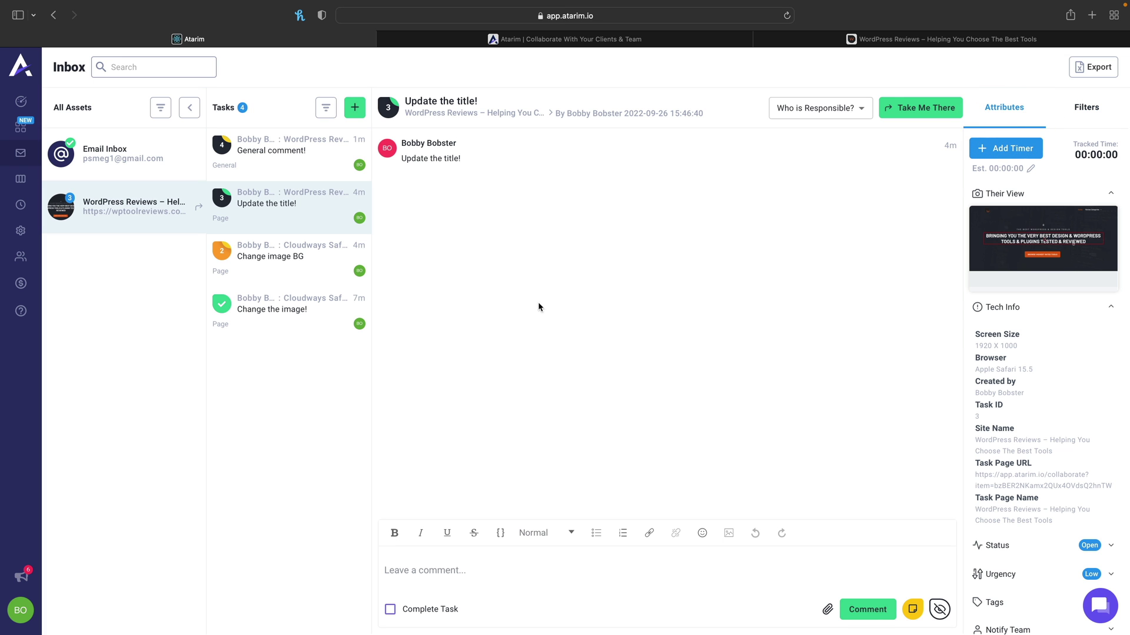
- Open the Change image BG task and check its Who is Responsible list without changing it
{"action": "left_click", "coordinate": [321, 265]}
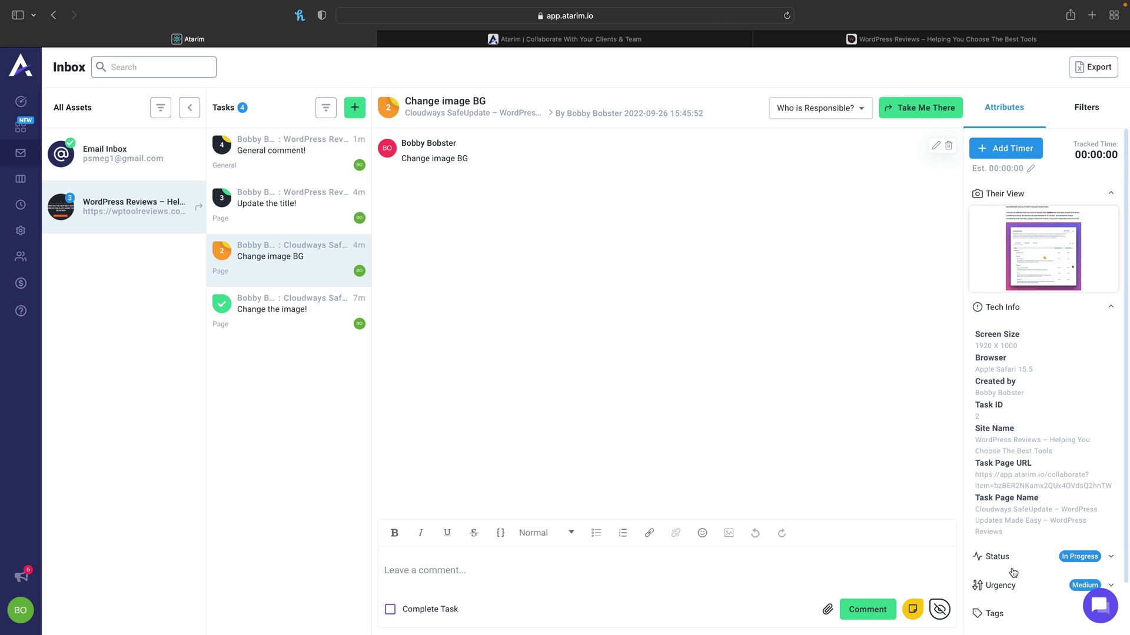
{"action": "scroll", "coordinate": [1013, 573], "scroll_direction": "down", "scroll_amount": 2}
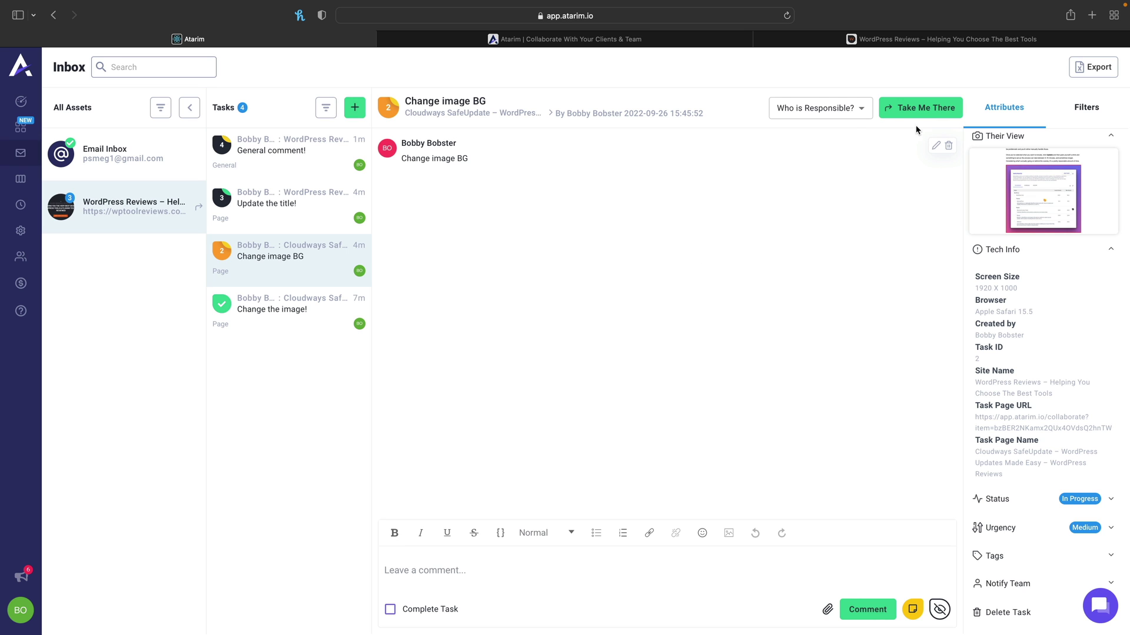
{"action": "left_click", "coordinate": [860, 111]}
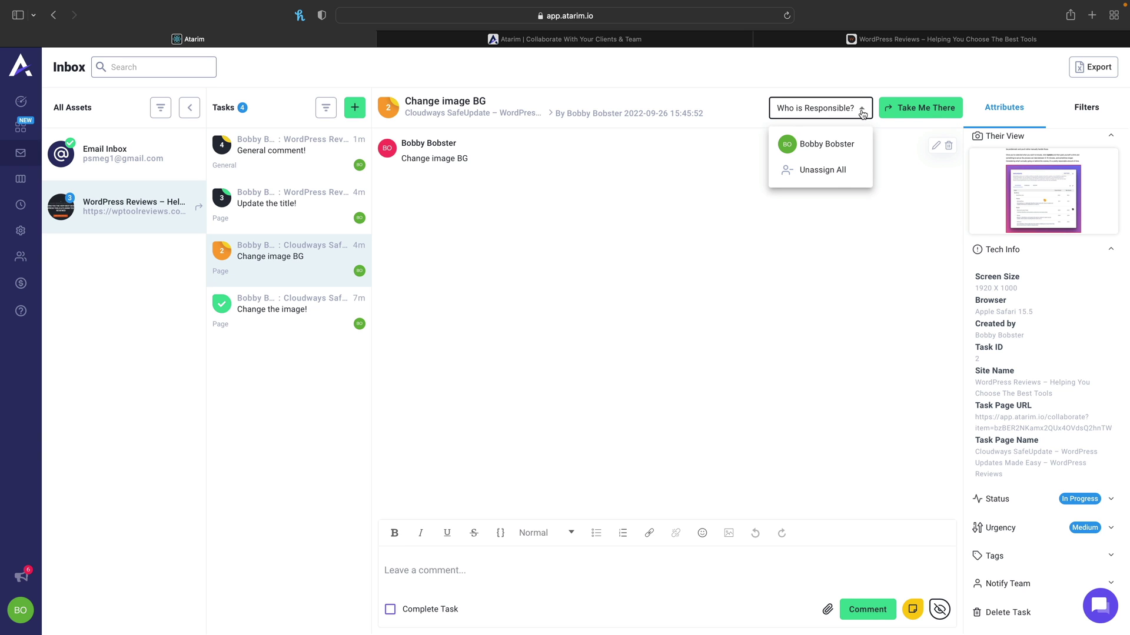
{"action": "left_click", "coordinate": [861, 112]}
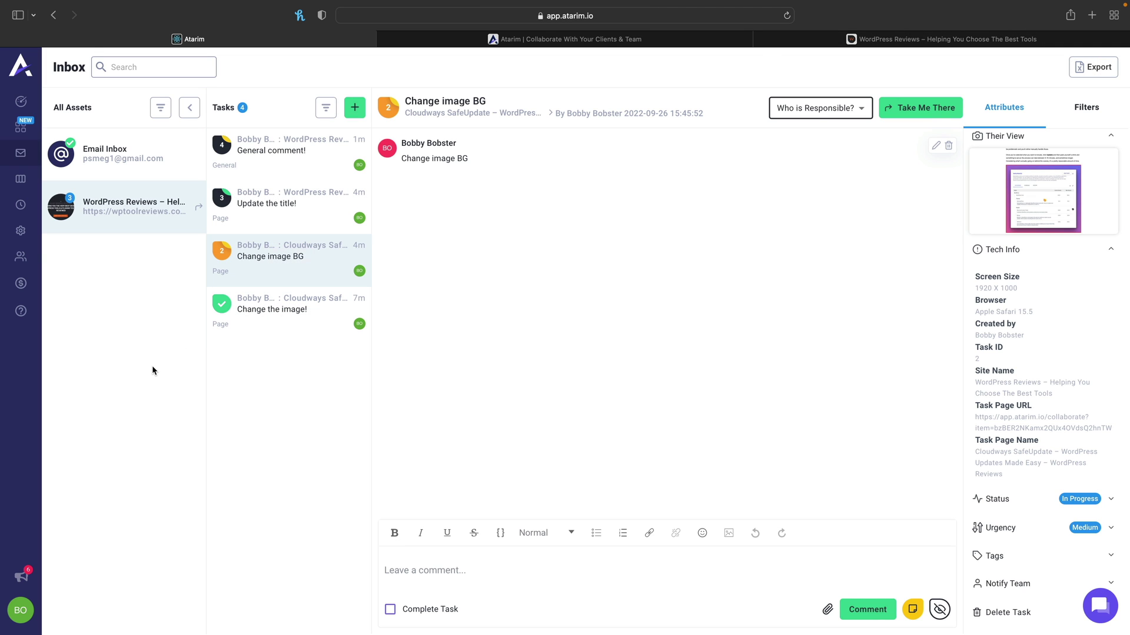
{"action": "left_click", "coordinate": [19, 180]}
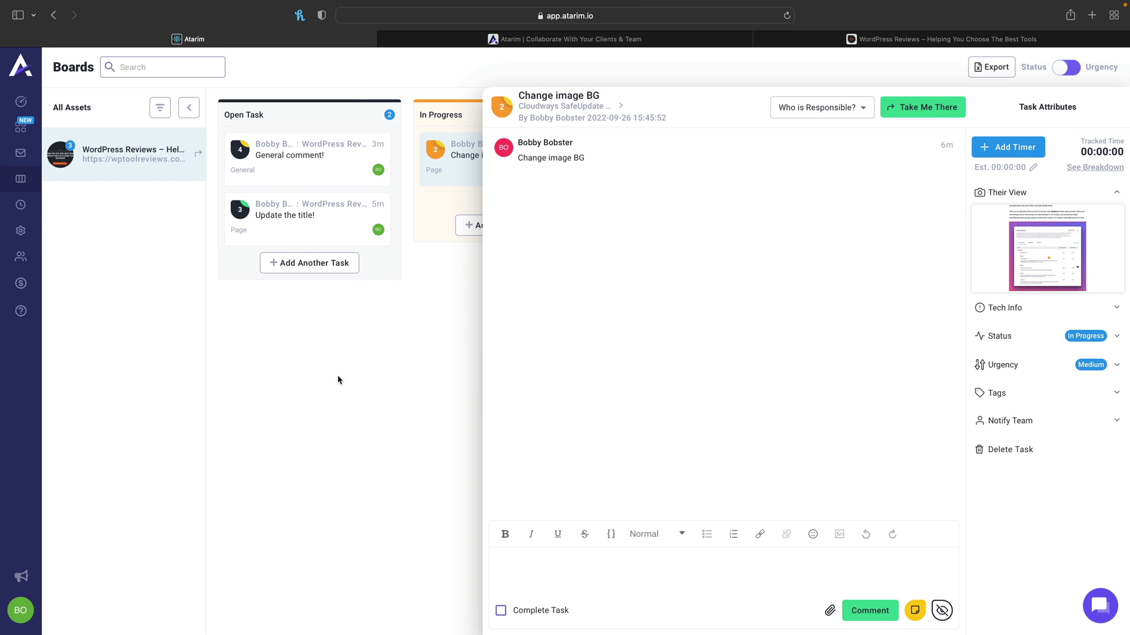
- Drag Update the title! into Completed, then start and discard a new Cloudways SafeUpdate page task
{"action": "left_click", "coordinate": [338, 376]}
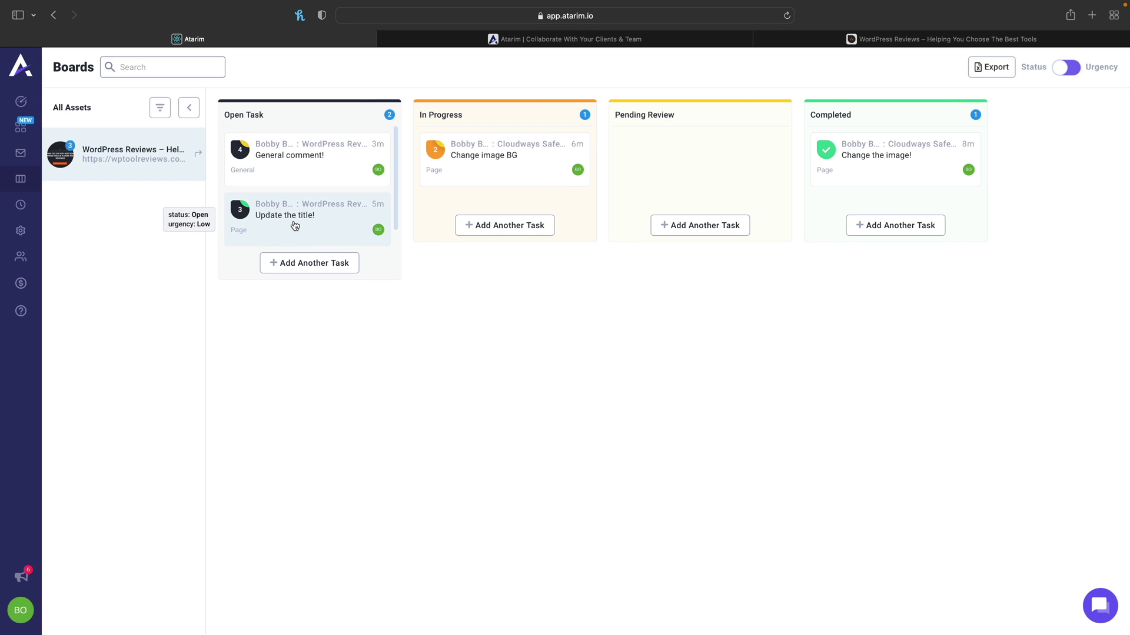
{"action": "left_click_drag", "start_coordinate": [294, 225], "coordinate": [868, 206]}
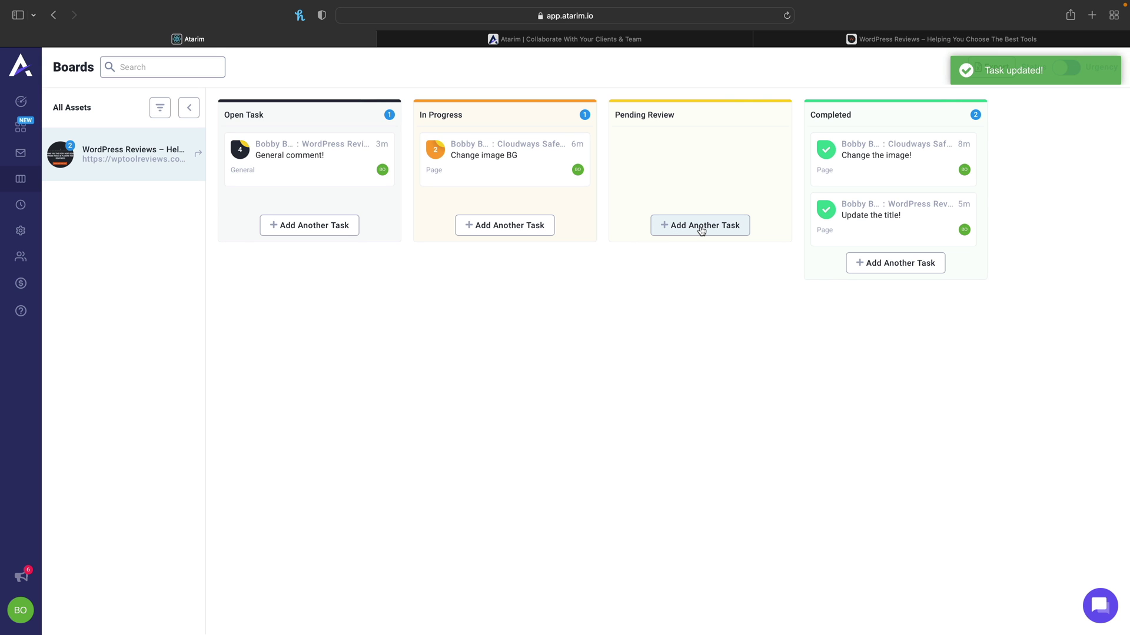
{"action": "left_click", "coordinate": [310, 227]}
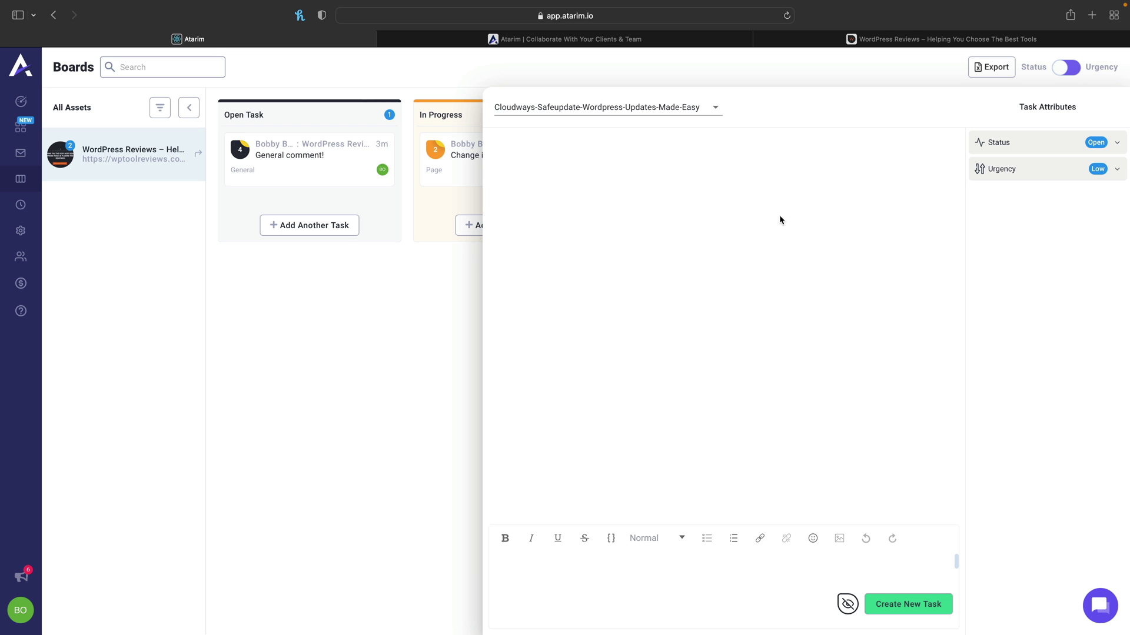
{"action": "left_click", "coordinate": [715, 107]}
{"action": "left_click", "coordinate": [674, 157]}
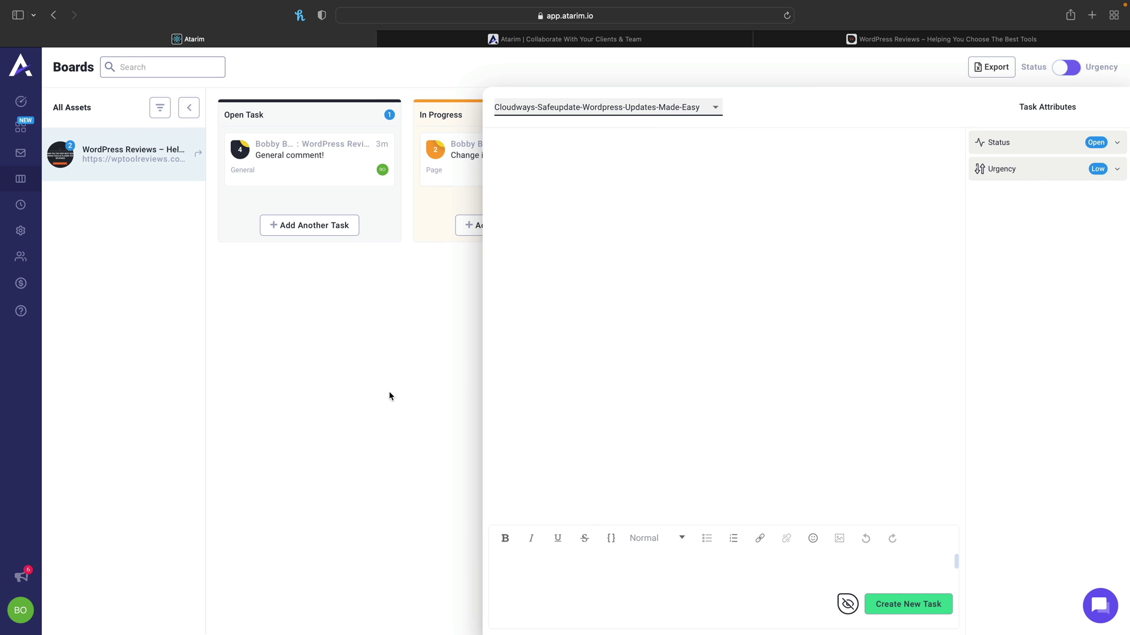
{"action": "left_click", "coordinate": [417, 377]}
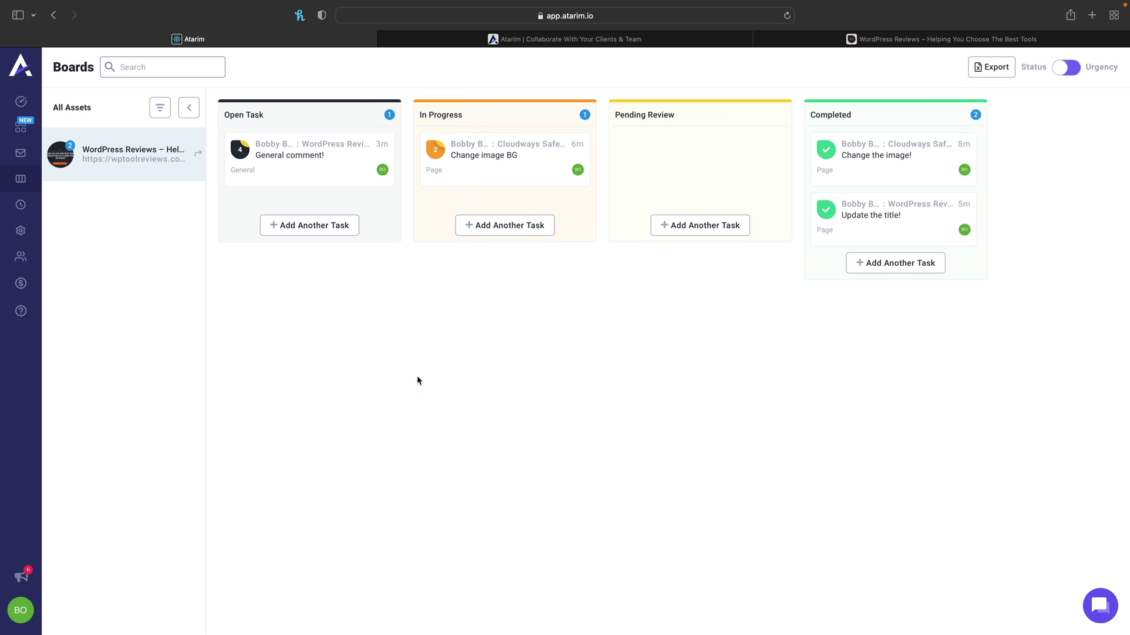
{"action": "left_click", "coordinate": [21, 230]}
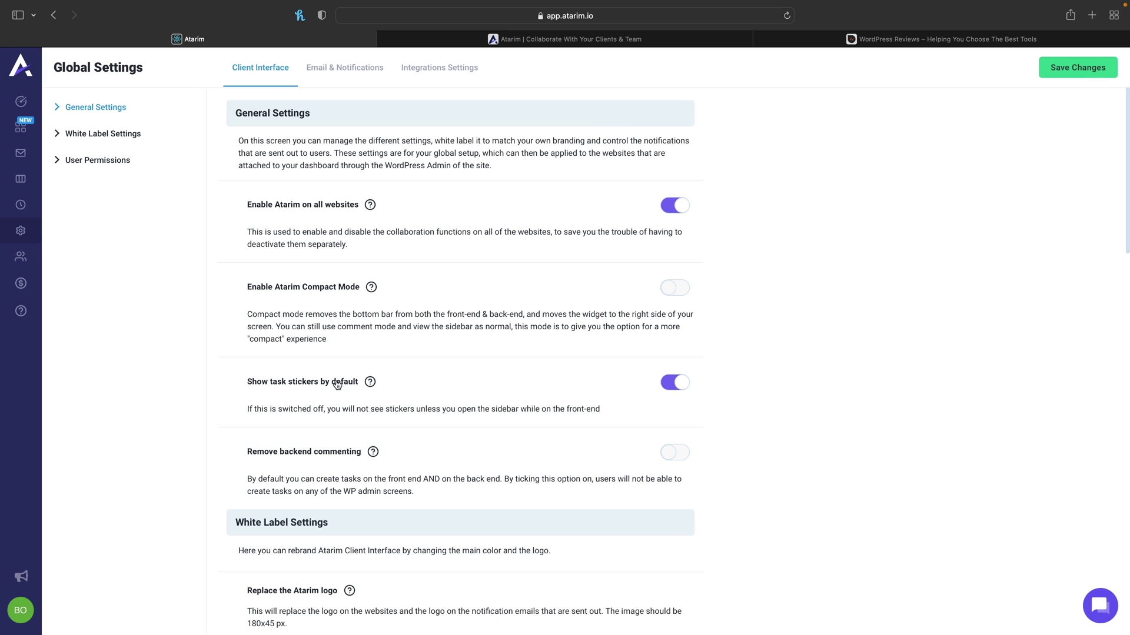
- Scroll through the white label options, including logo link, main color and tutorial video
{"action": "scroll", "coordinate": [450, 406], "scroll_direction": "down", "scroll_amount": 8}
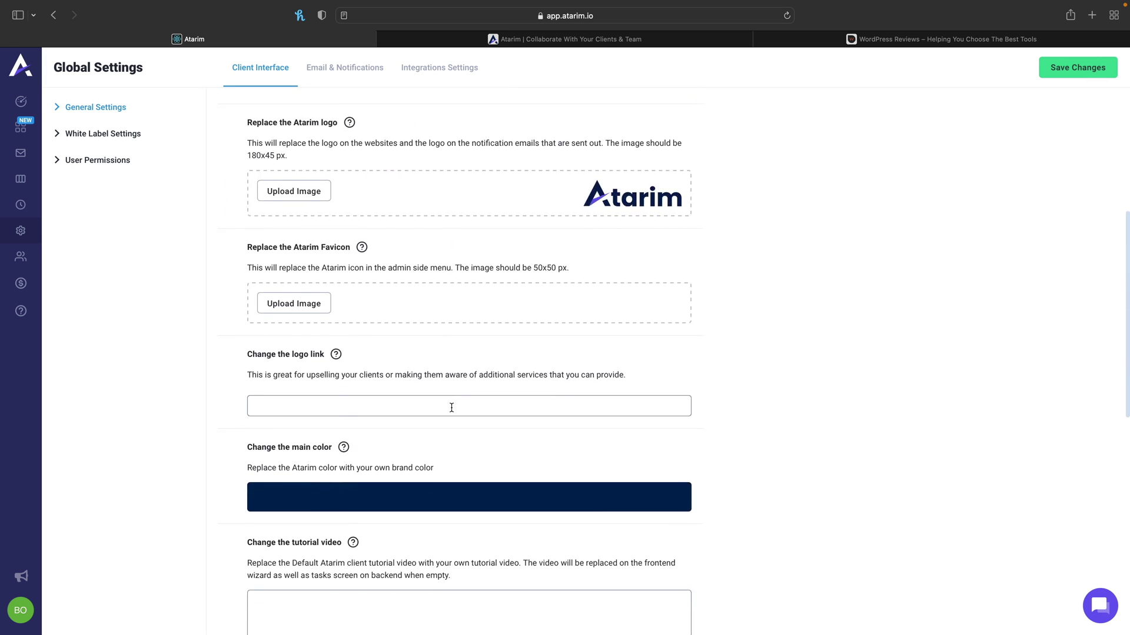
{"action": "scroll", "coordinate": [451, 407], "scroll_direction": "down", "scroll_amount": 4}
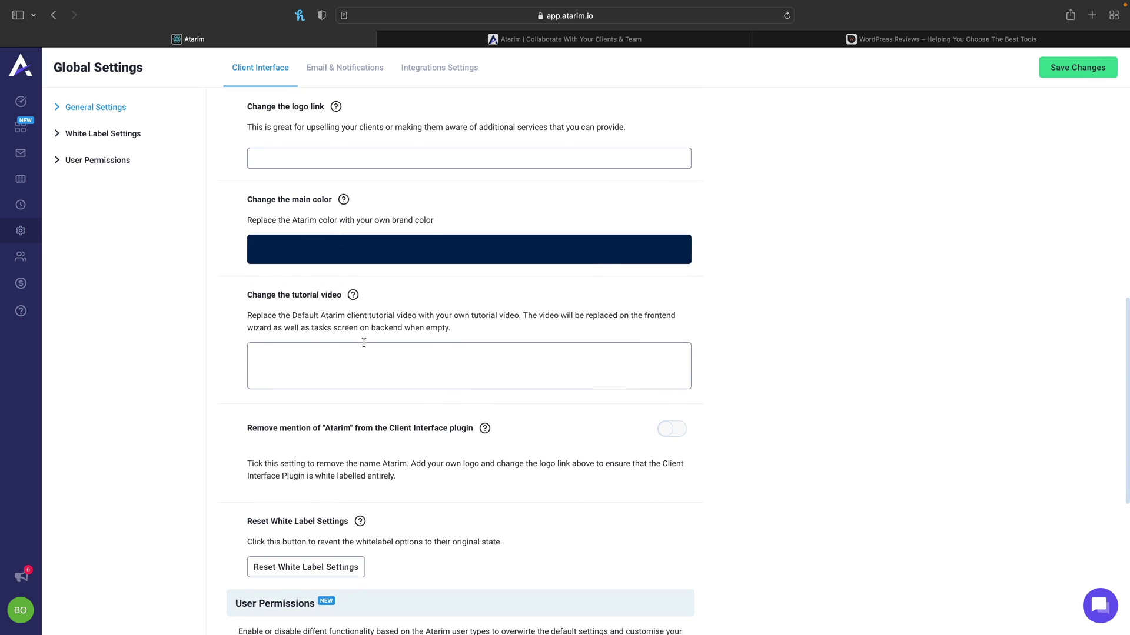